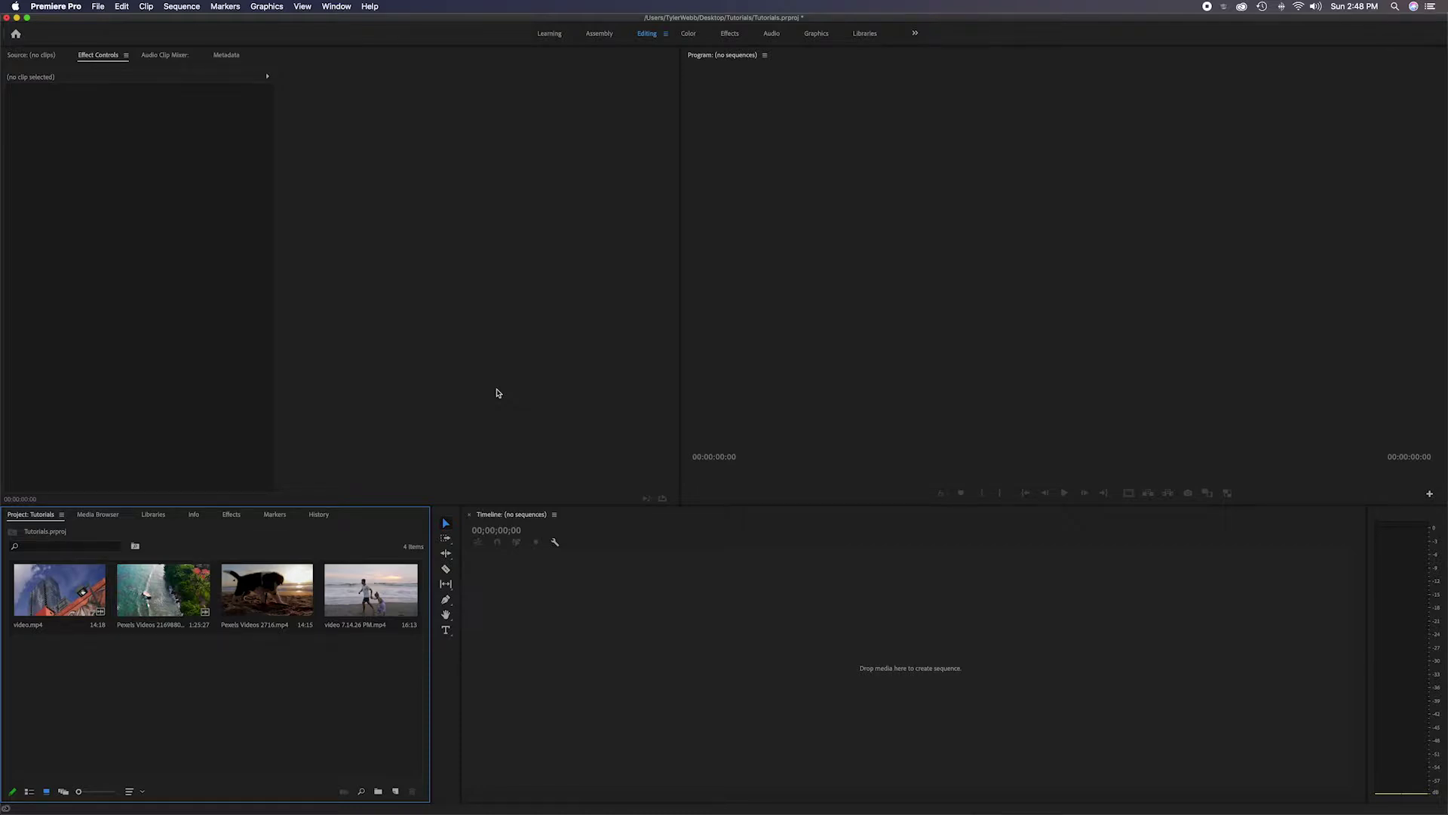
Drop the aerial beach clip Pexels Videos 2169880 onto the empty timeline to make a new sequence.
left_click(605, 519)
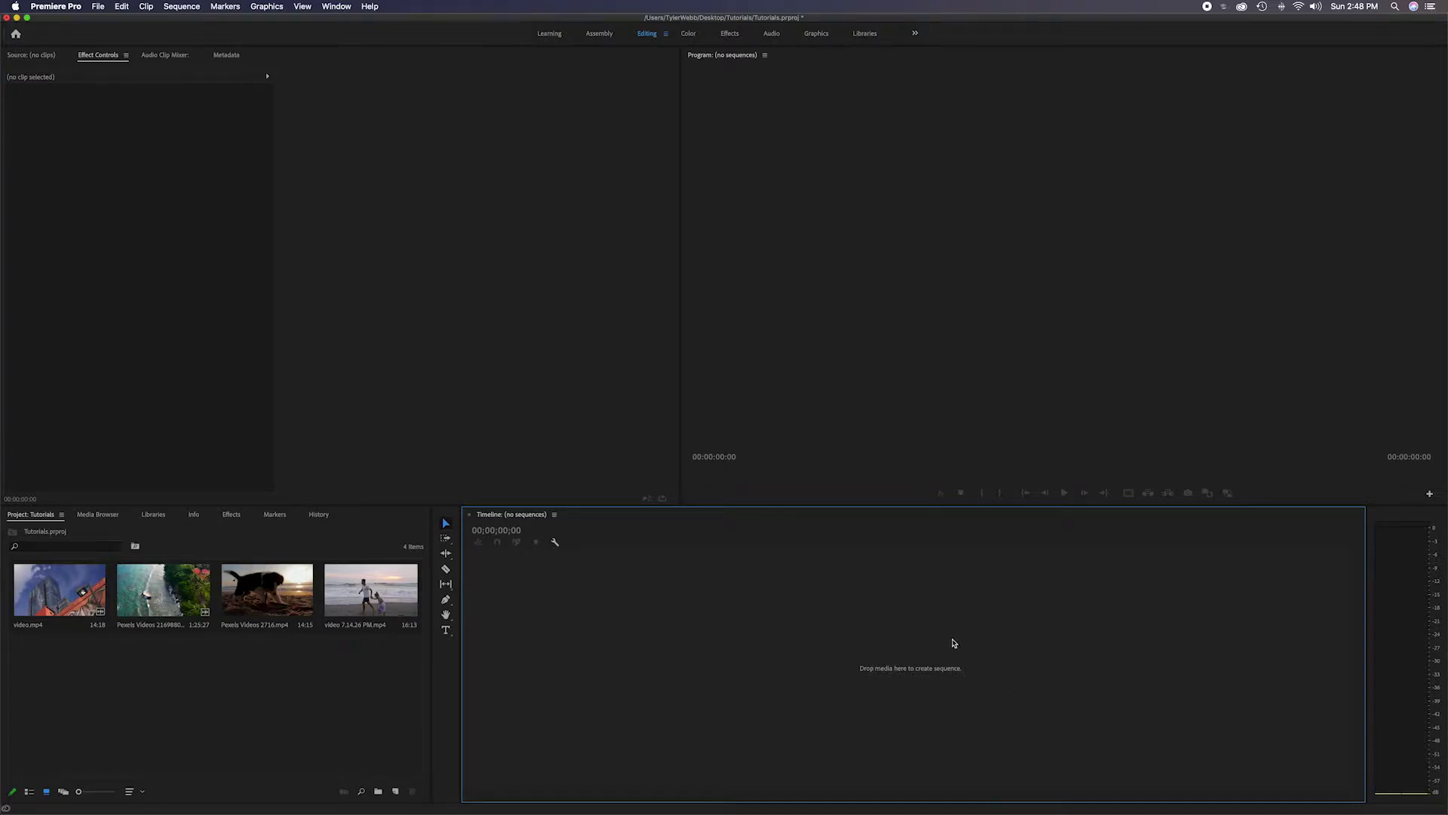
left_click(317, 691)
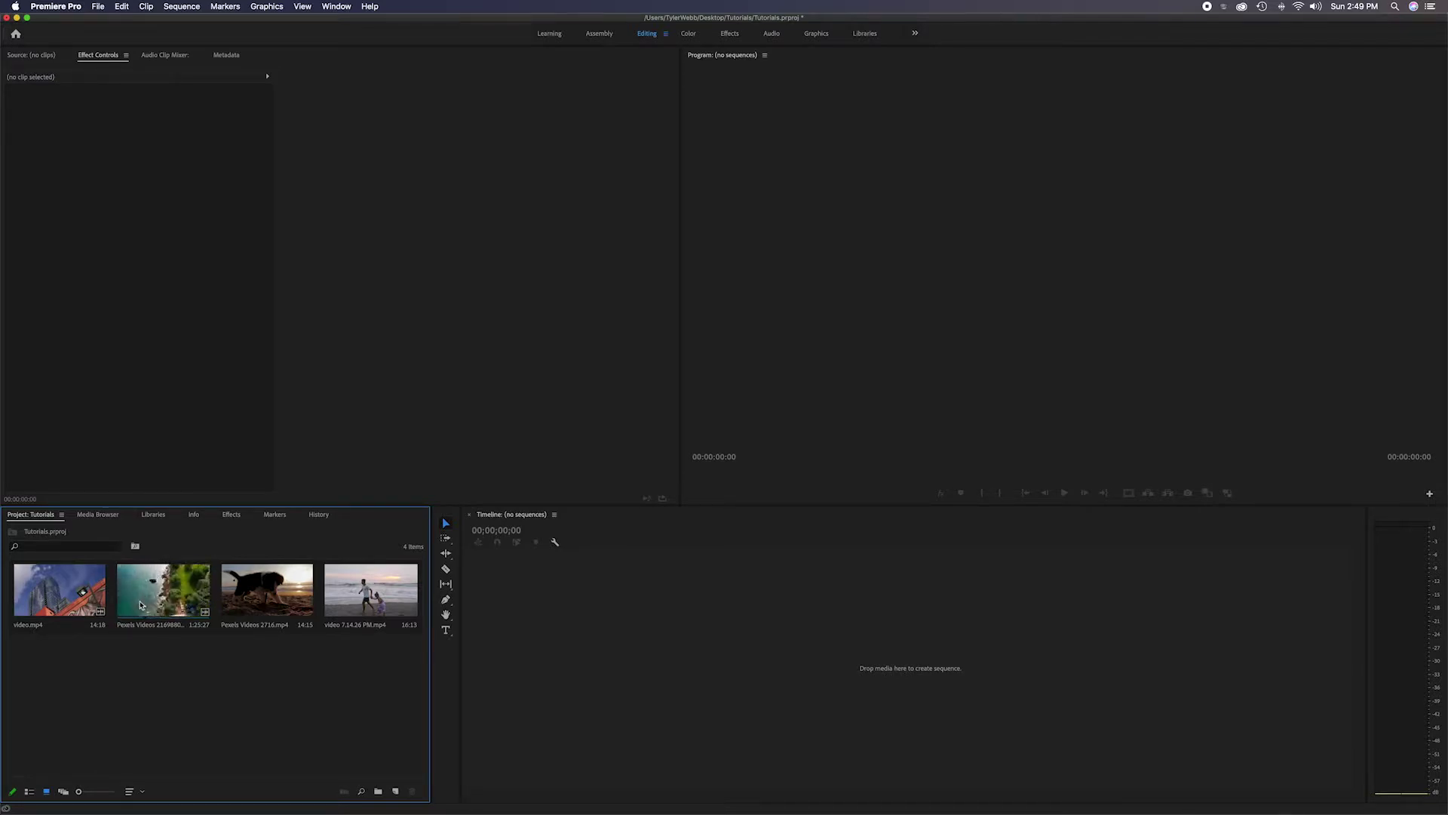
left_click_drag(149, 604, 569, 626)
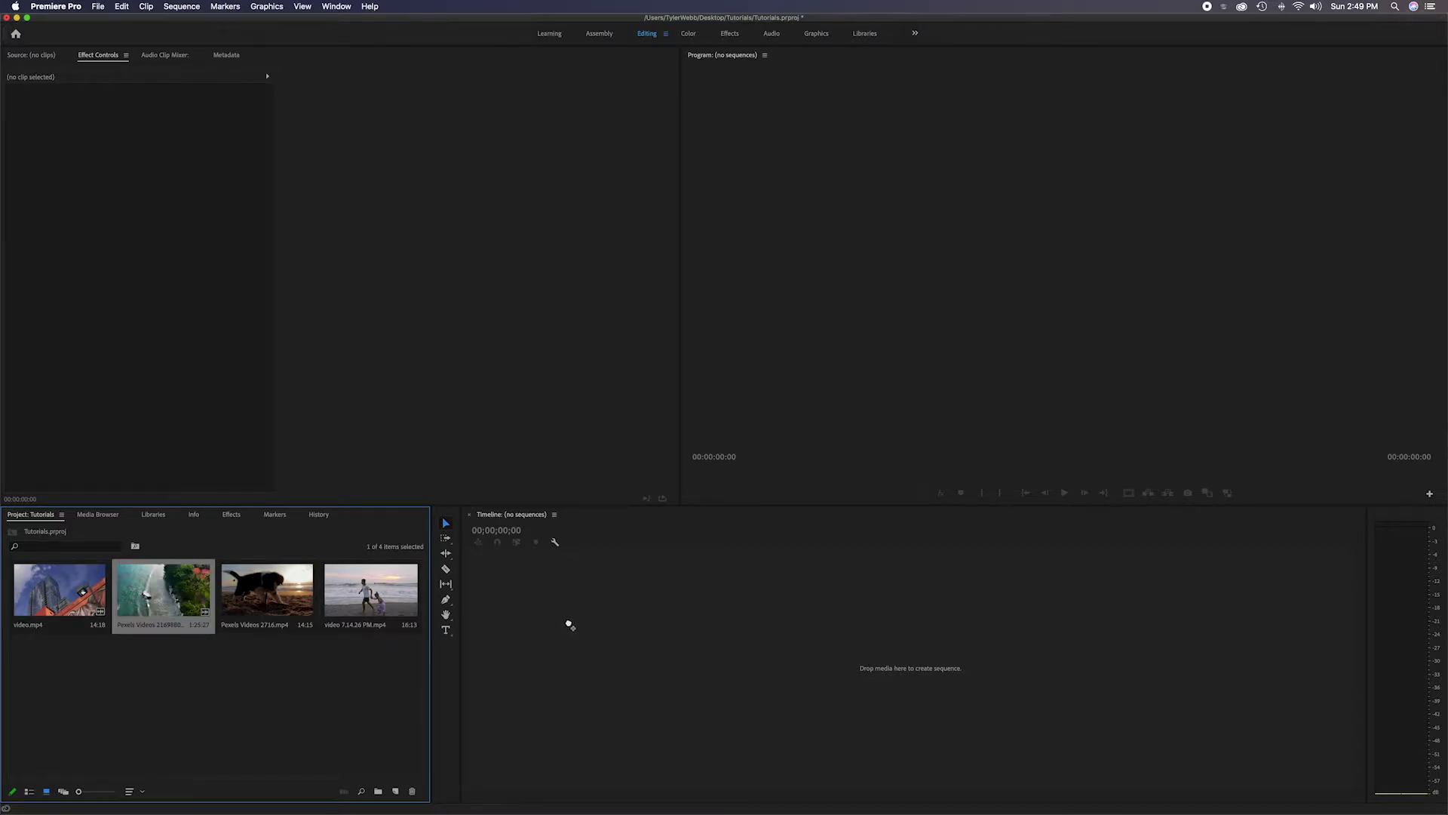
left_click_drag(569, 625, 569, 626)
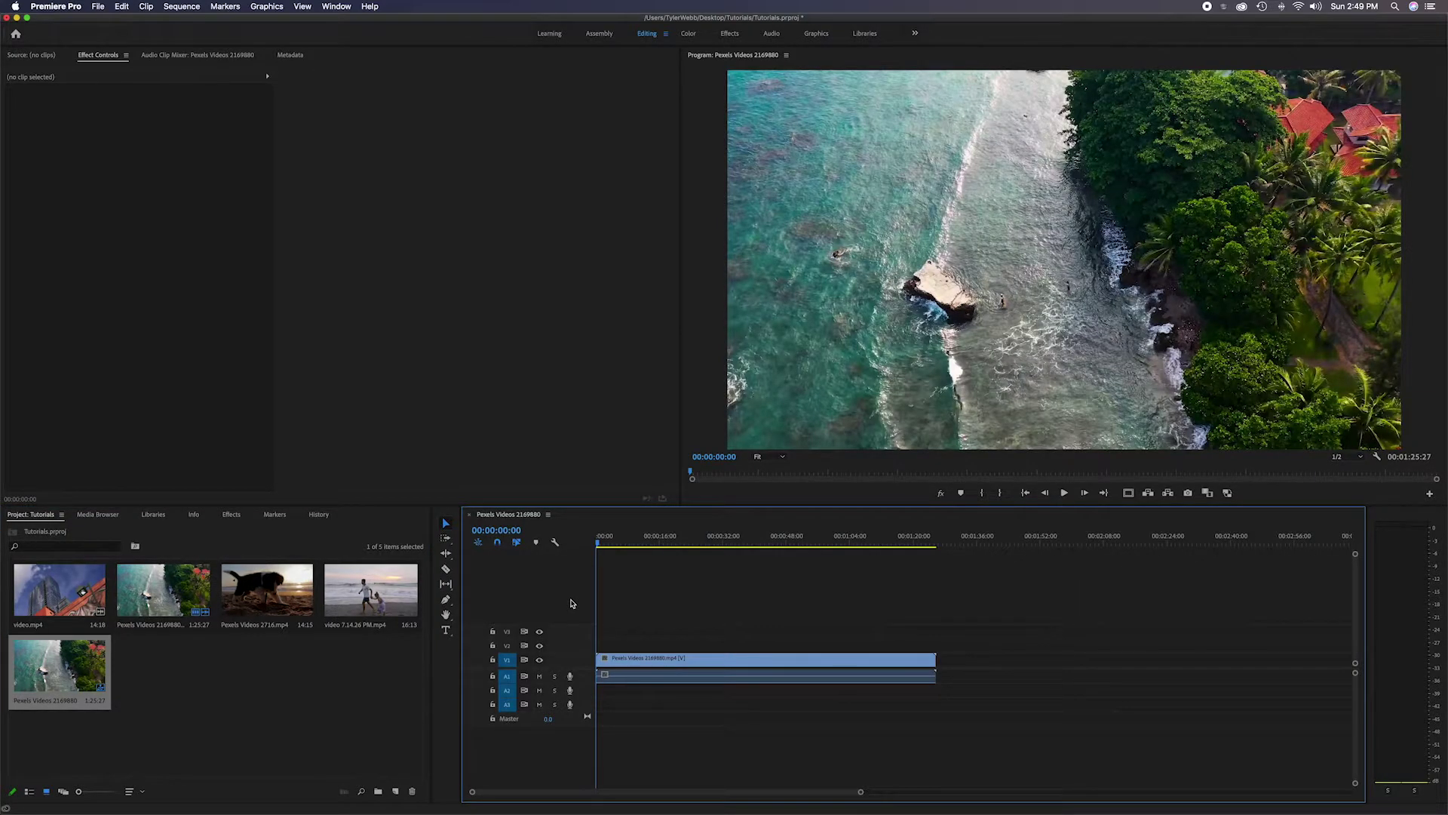
left_click(343, 669)
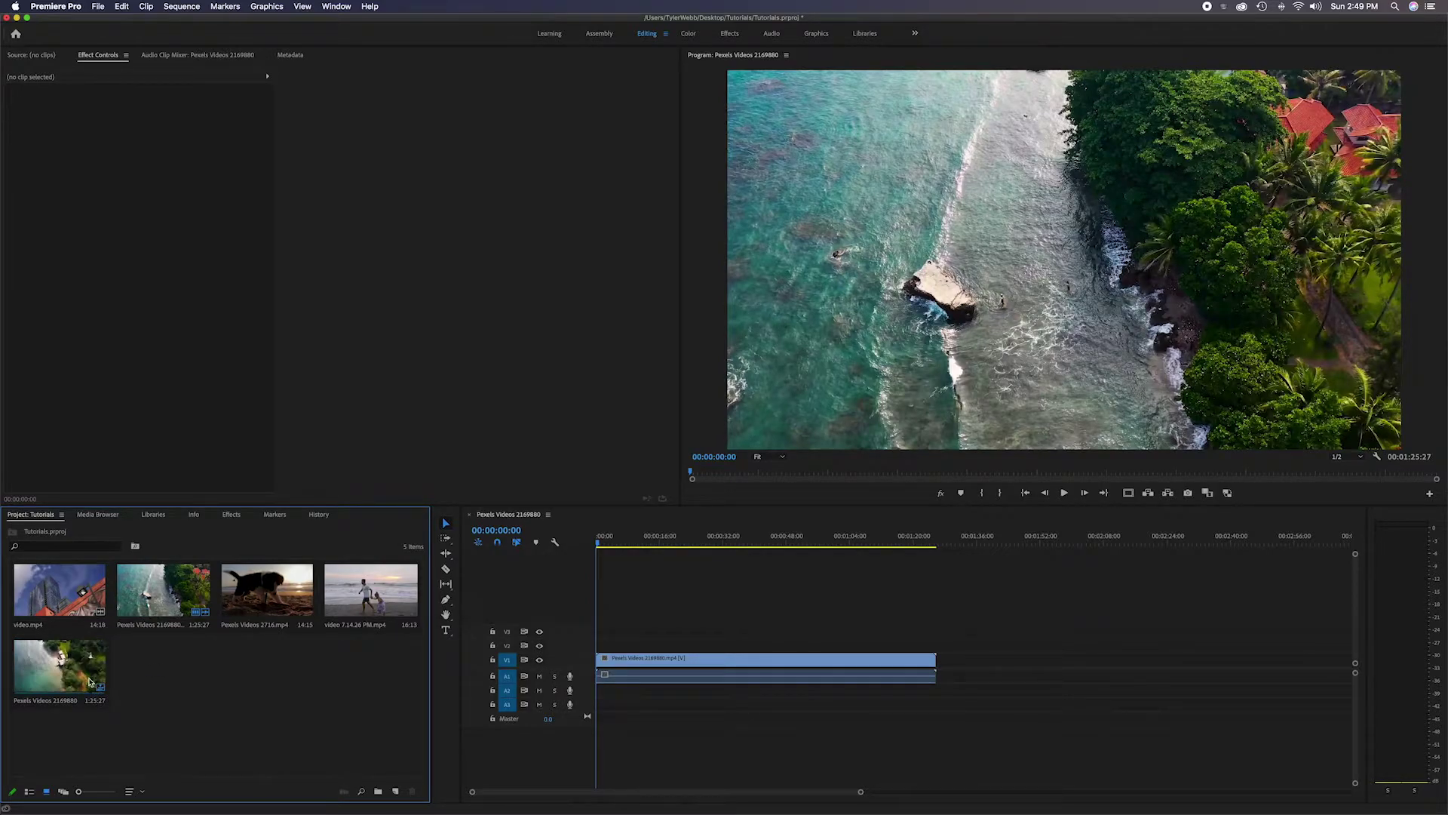
left_click(59, 665)
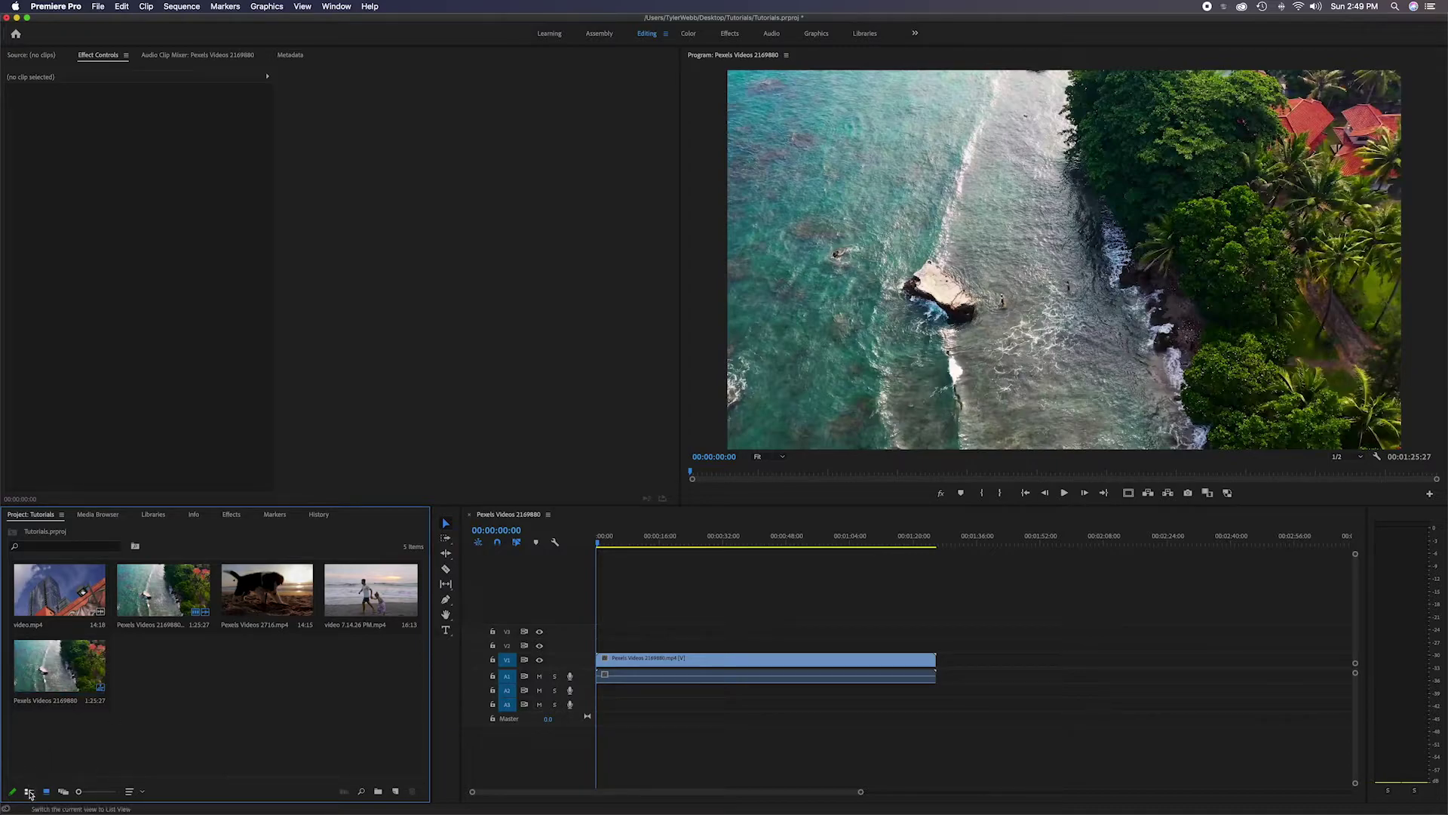
left_click(29, 792)
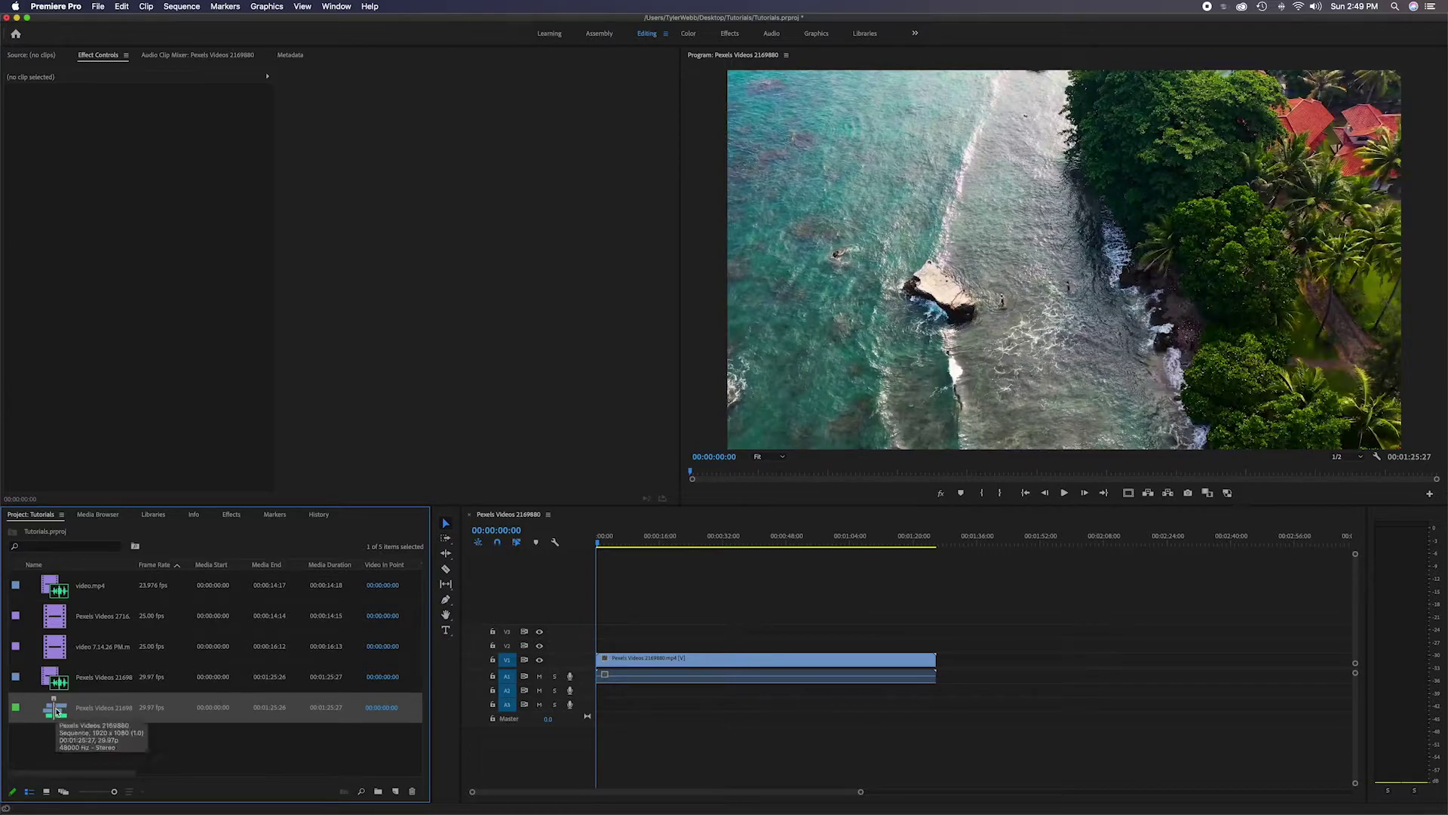
left_click(56, 650)
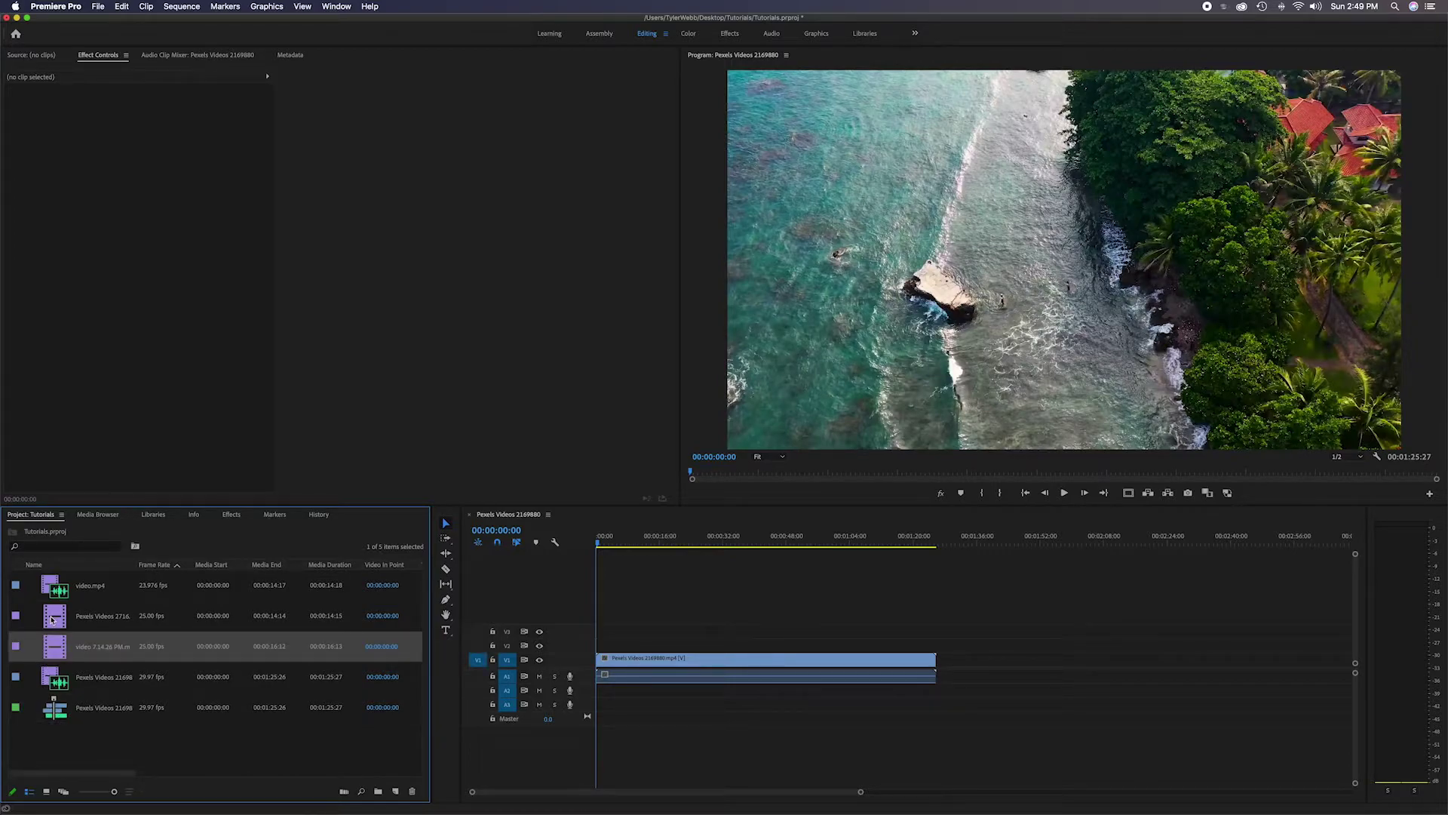
left_click(52, 621)
left_click(59, 585)
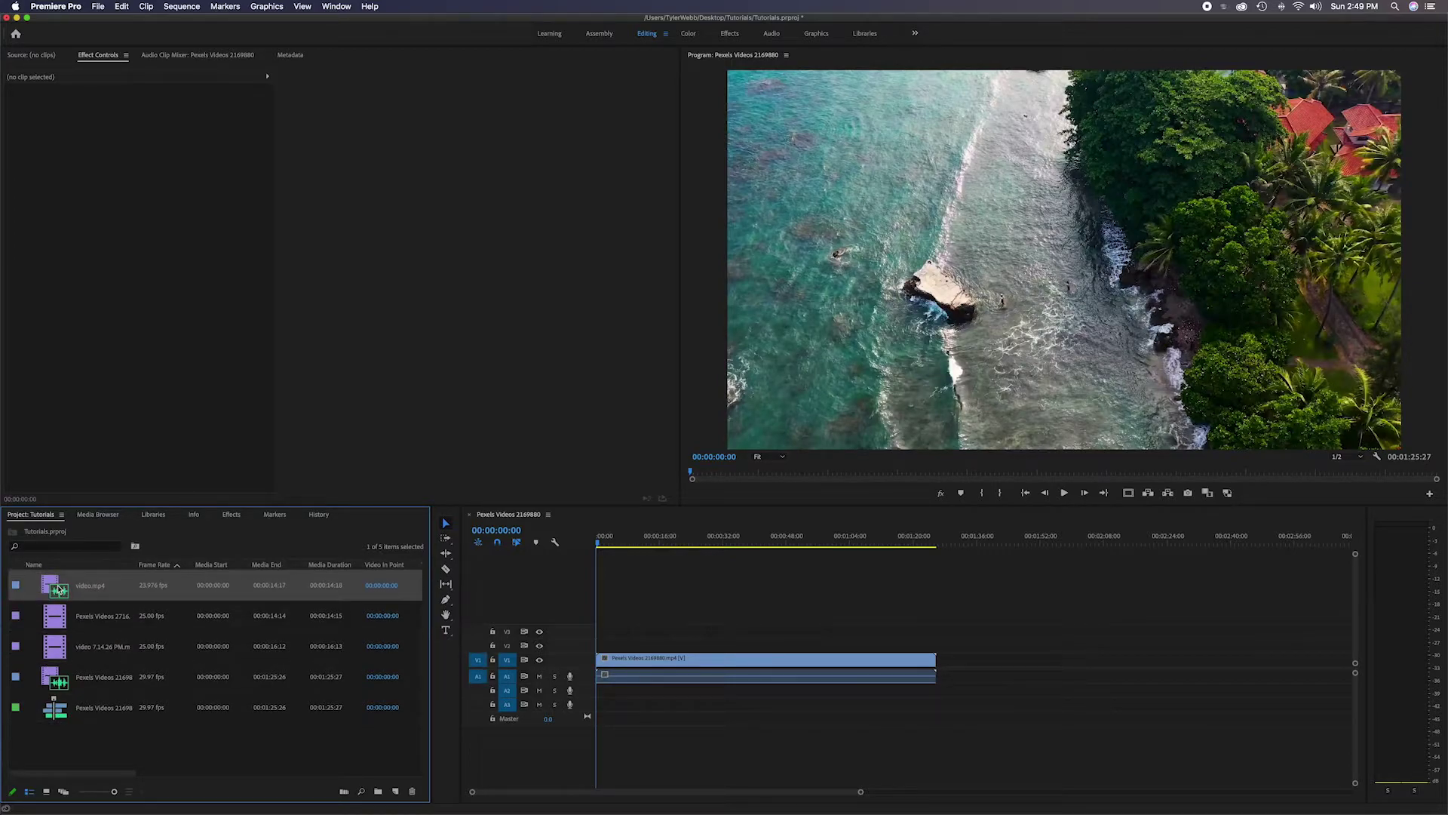
left_click(57, 682)
left_click(58, 715)
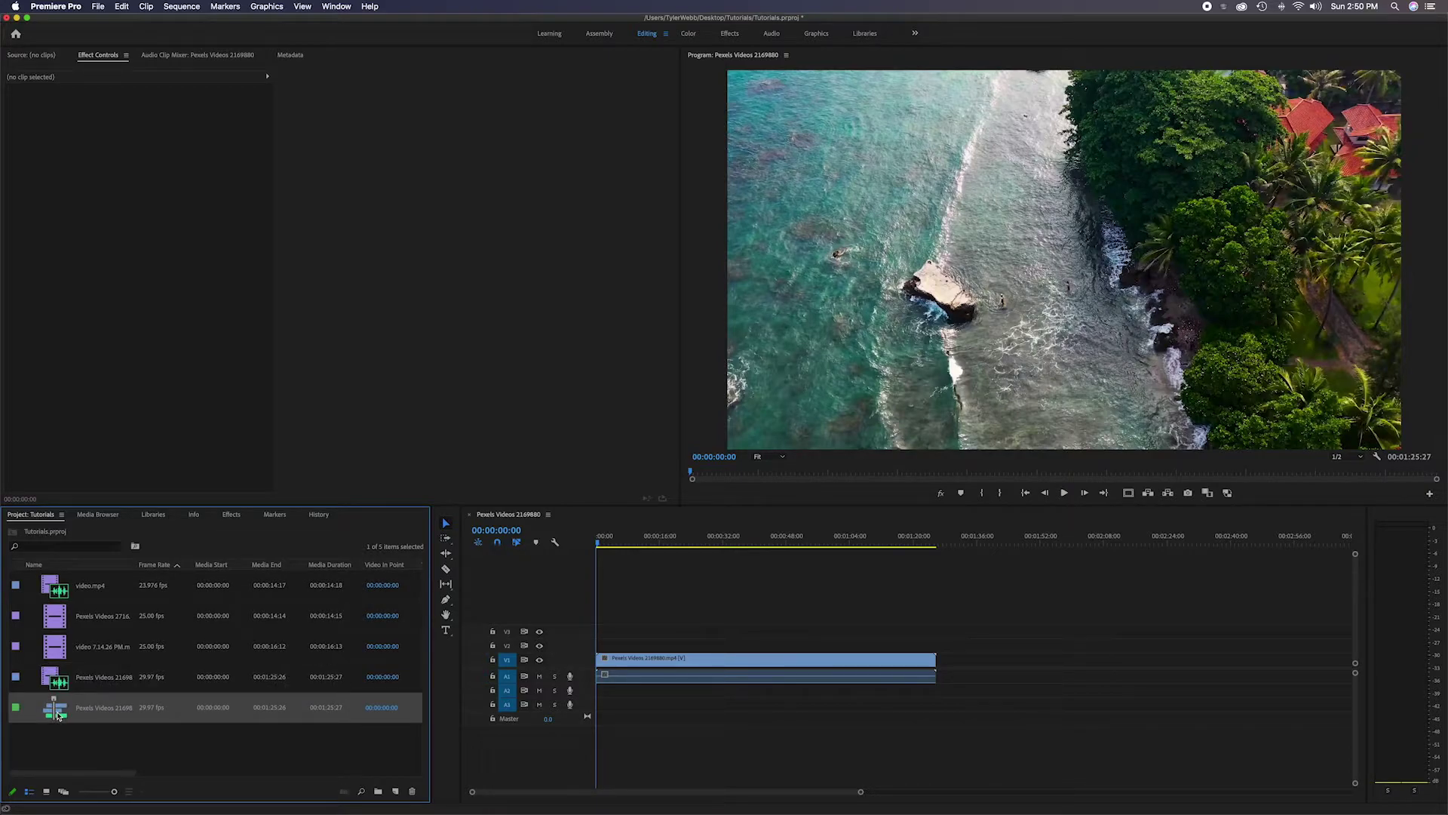
left_click(46, 792)
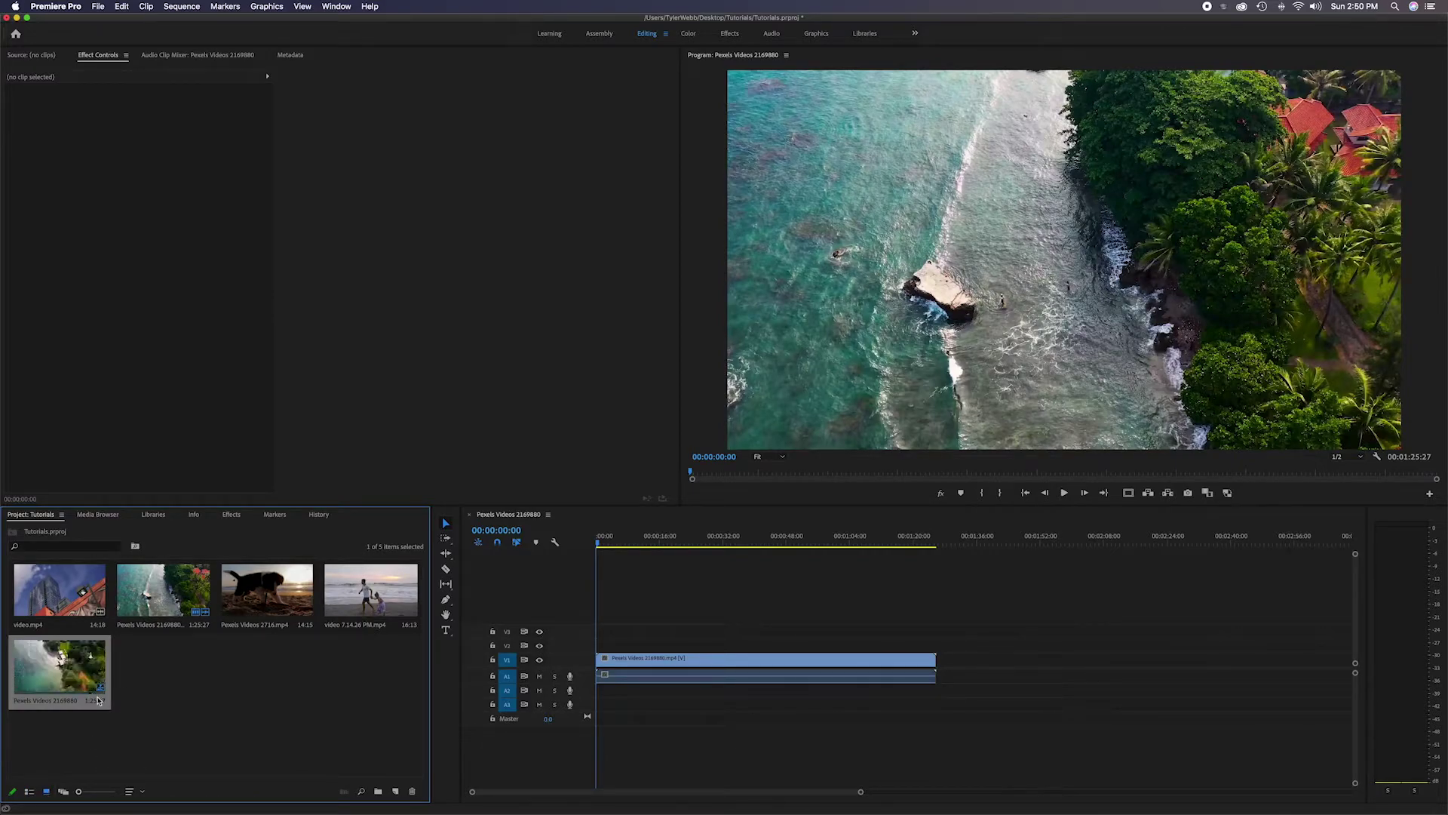
Rename the Pexels Videos 2169880 sequence in the Project panel to 'Beach movie'.
left_click(134, 726)
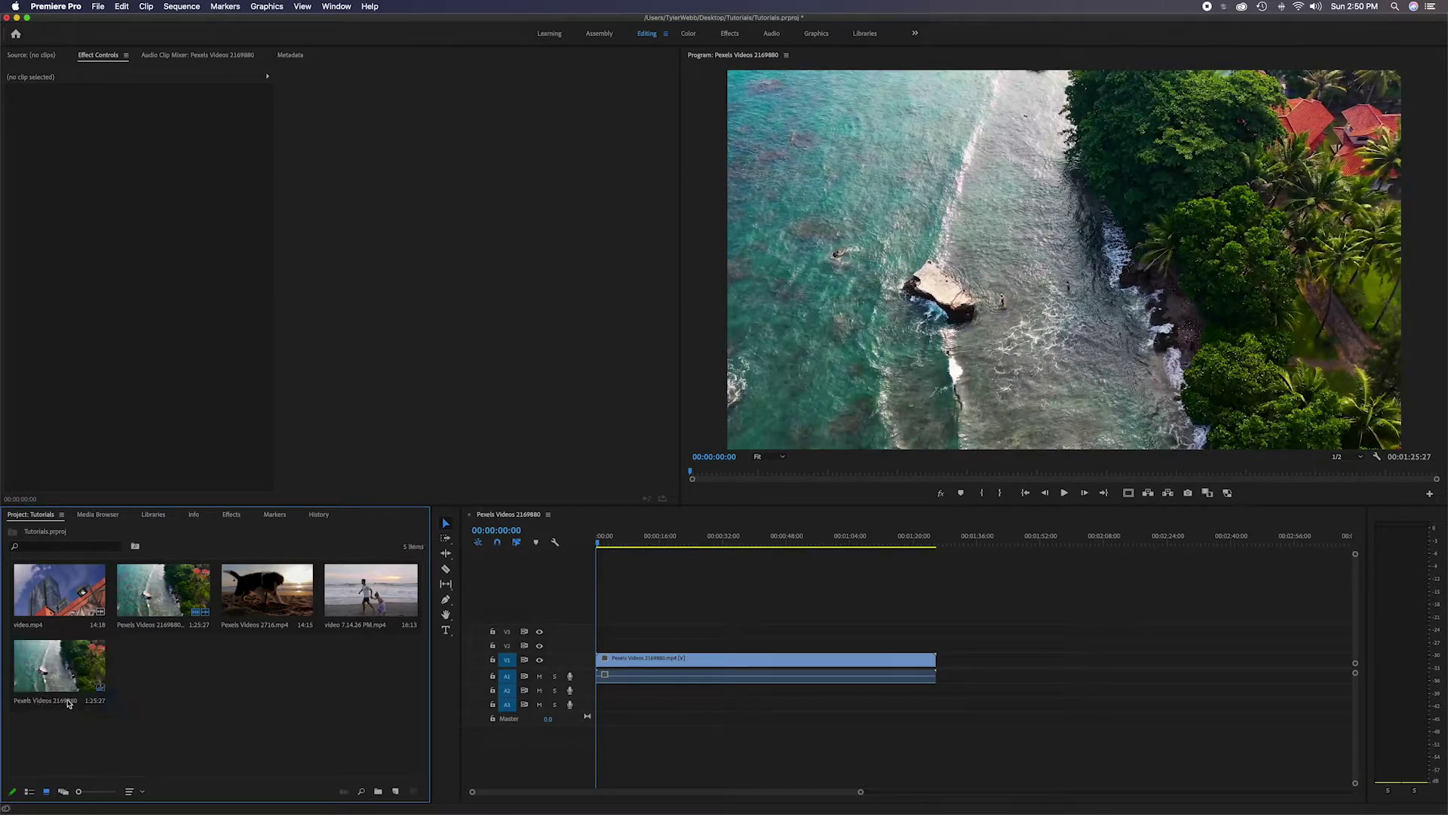
left_click(68, 703)
left_click(57, 701)
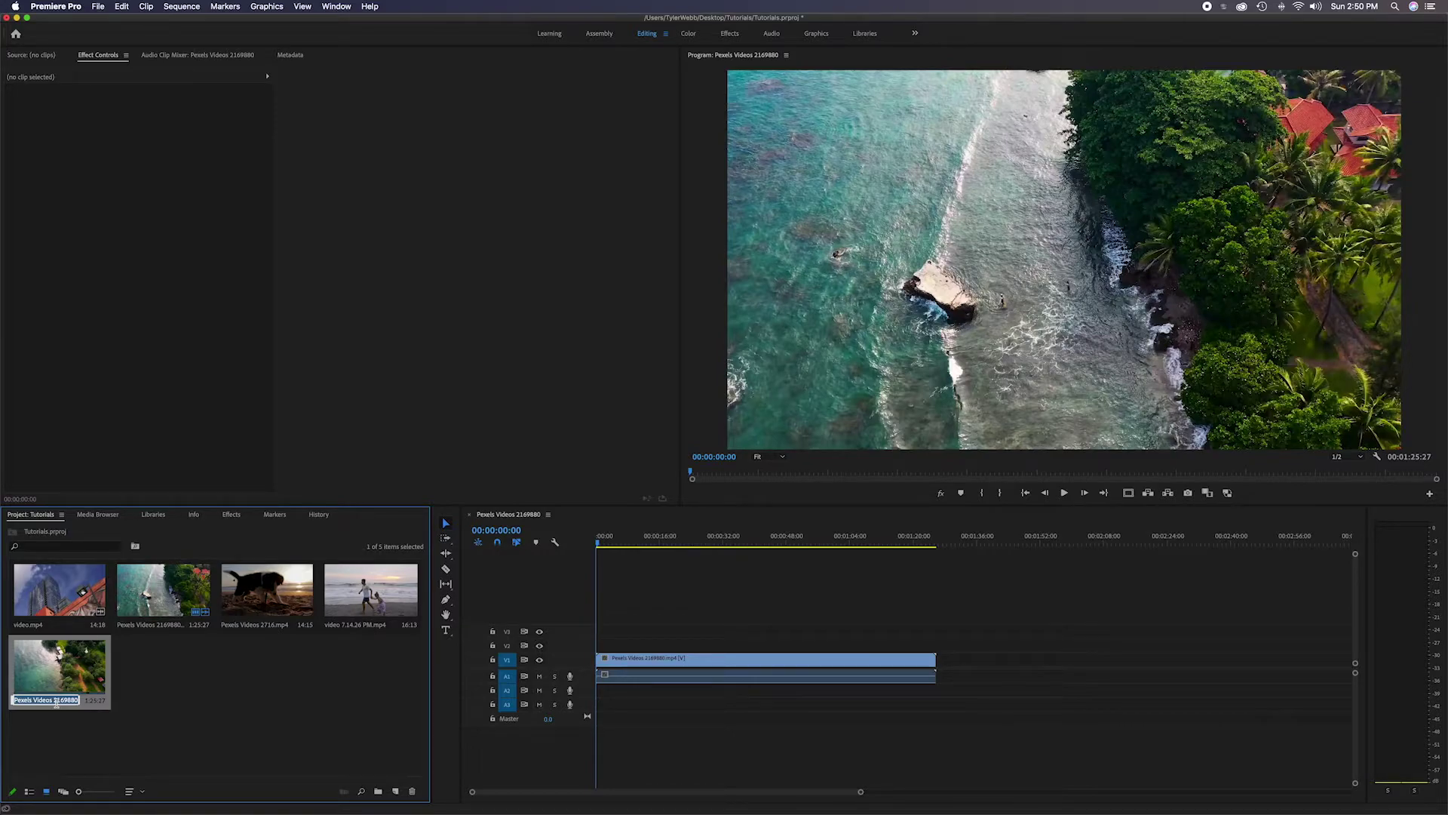
type("Beach movie")
left_click(150, 624)
left_click(60, 751)
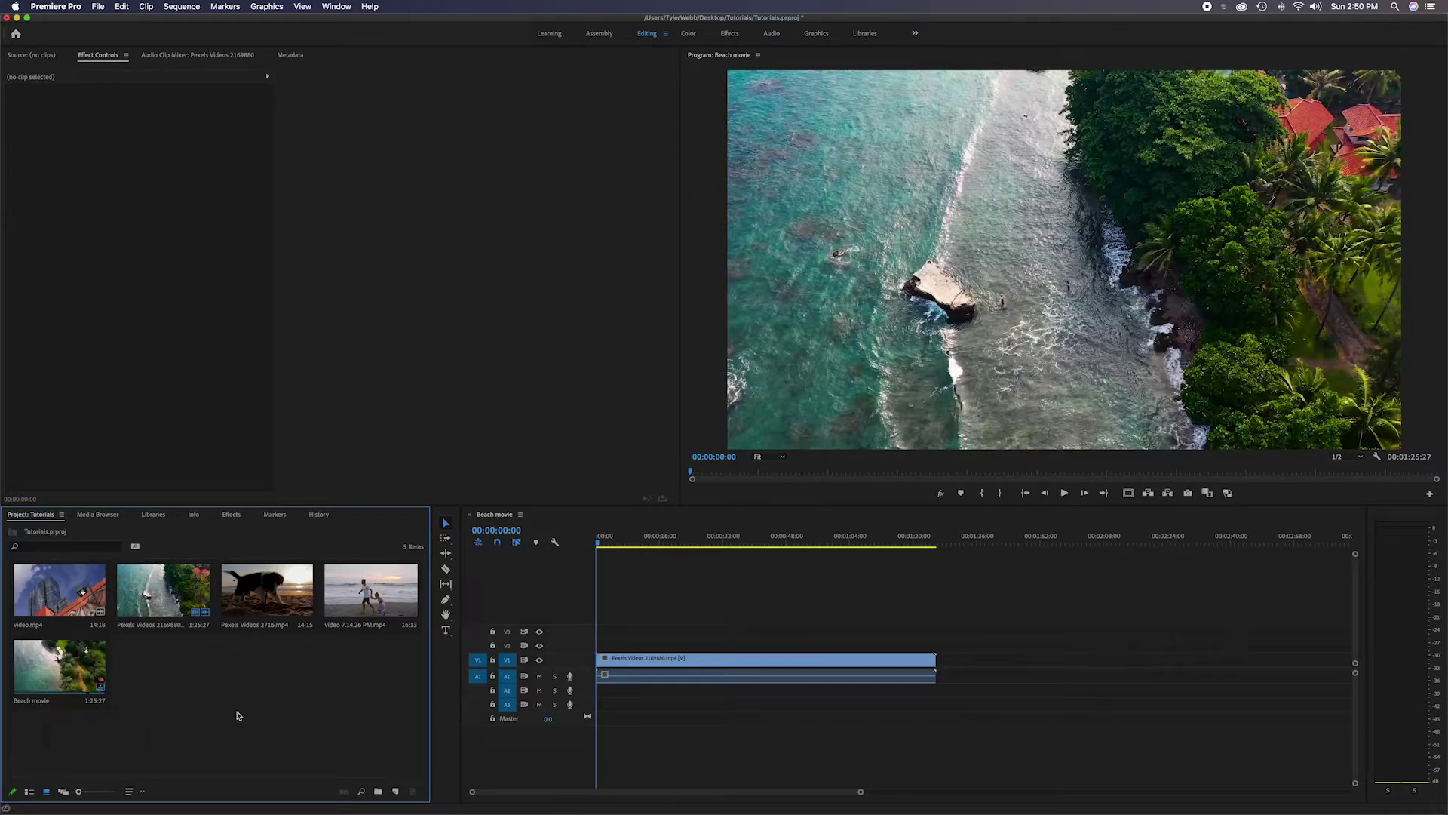
left_click(586, 518)
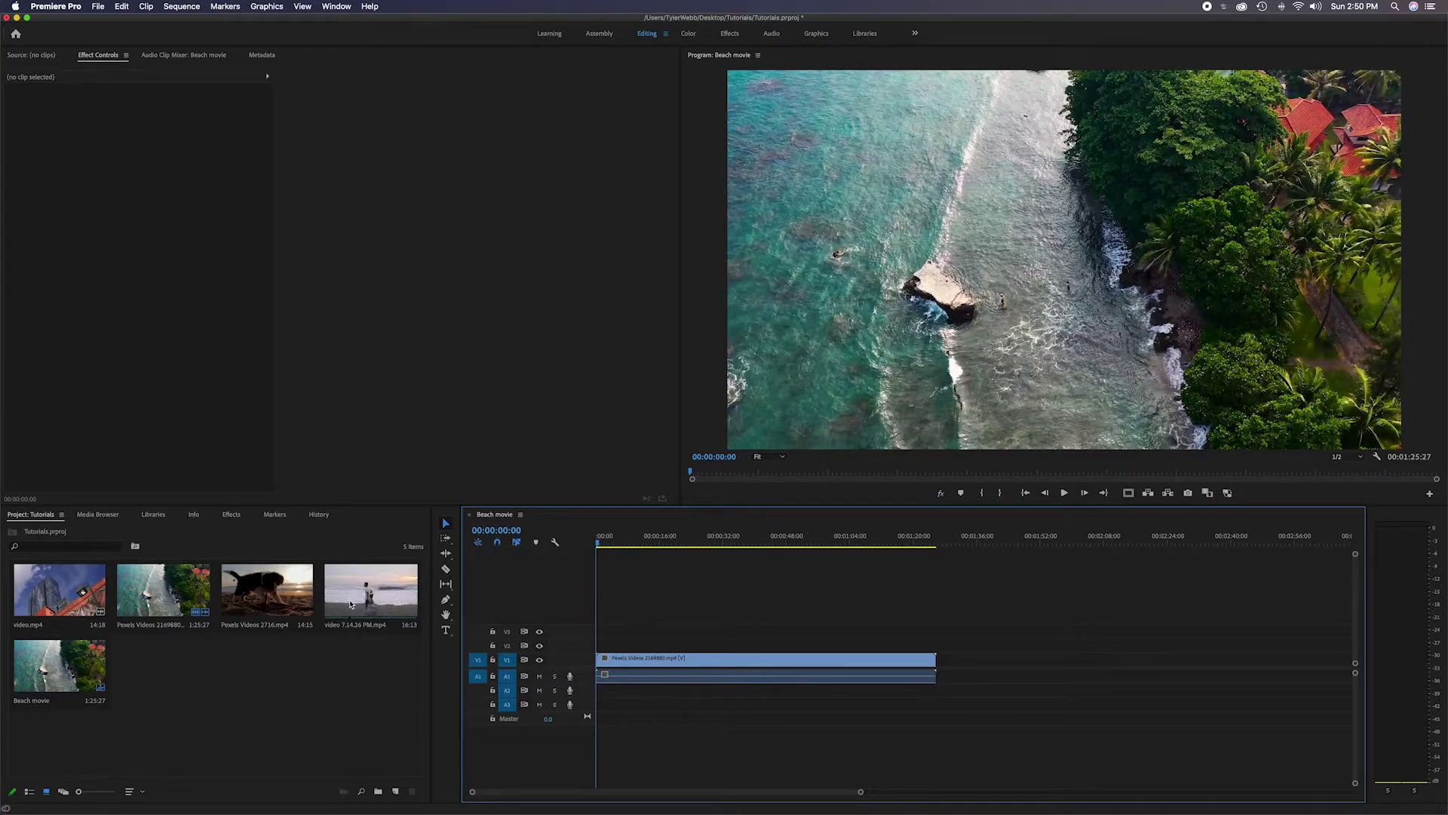
Append video 7.14.26 PM.mp4 and then Pexels Videos 2716.mp4 to the end of V1.
left_click_drag(375, 604, 947, 668)
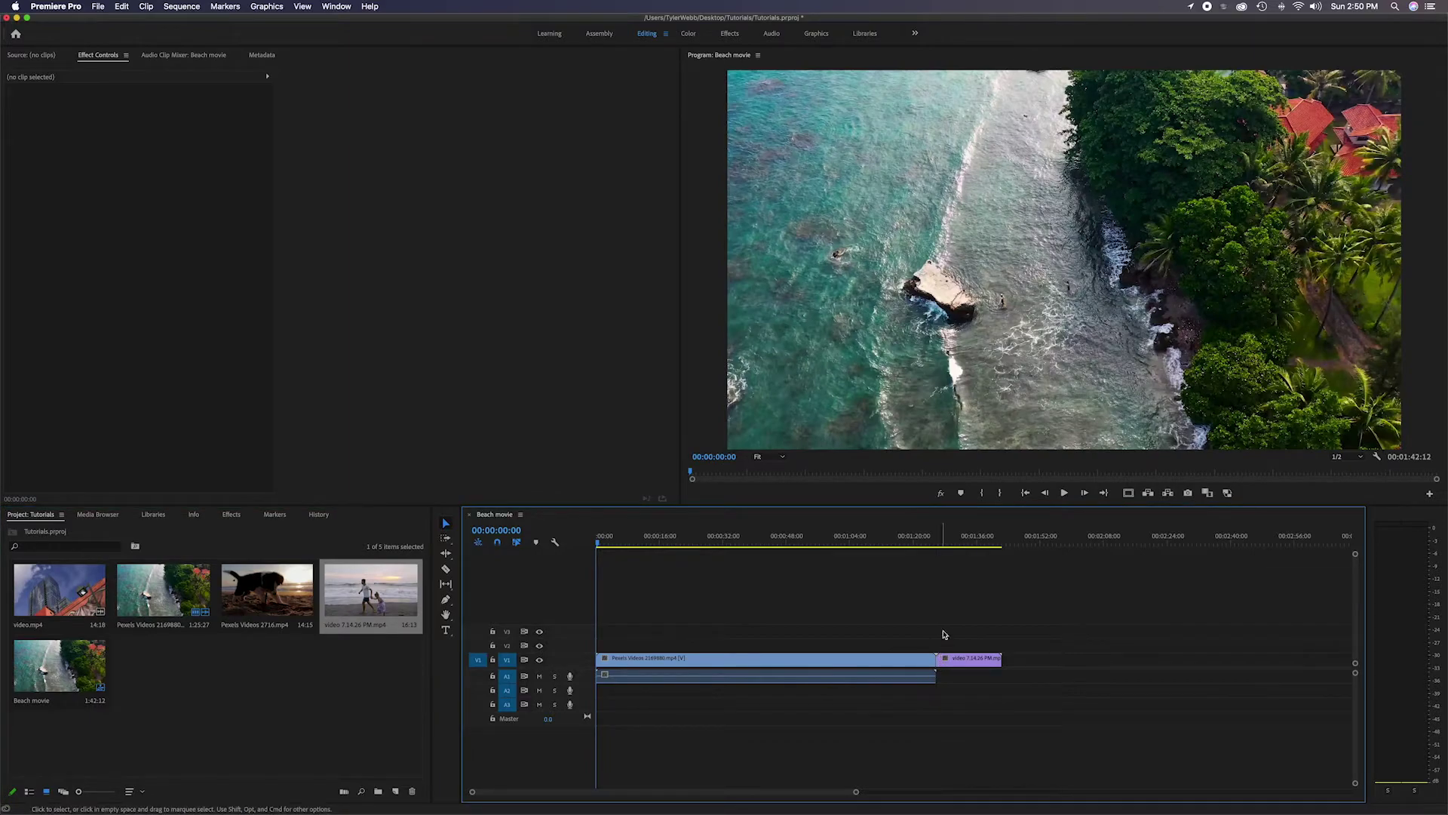
left_click(249, 657)
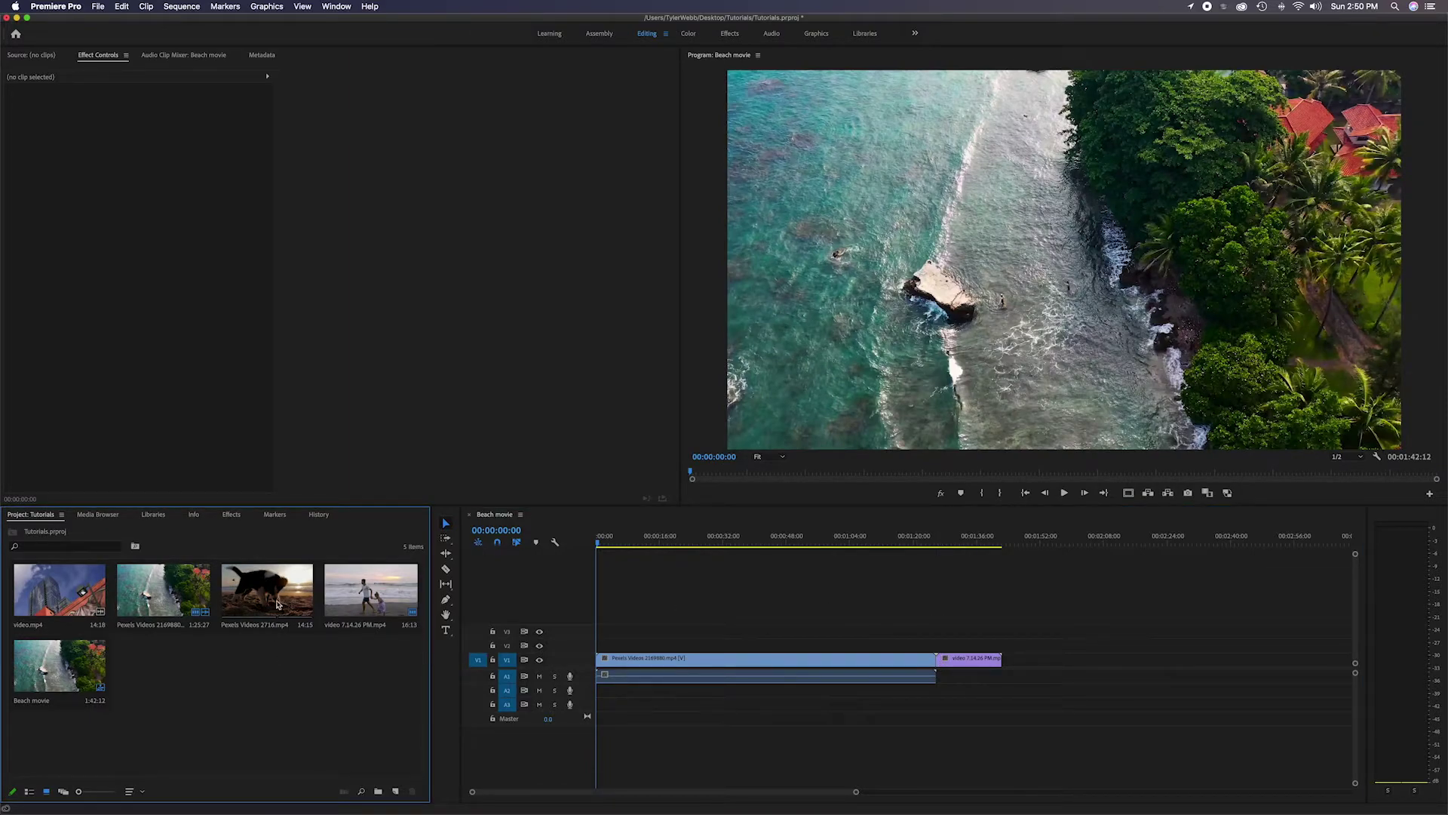
left_click(253, 596)
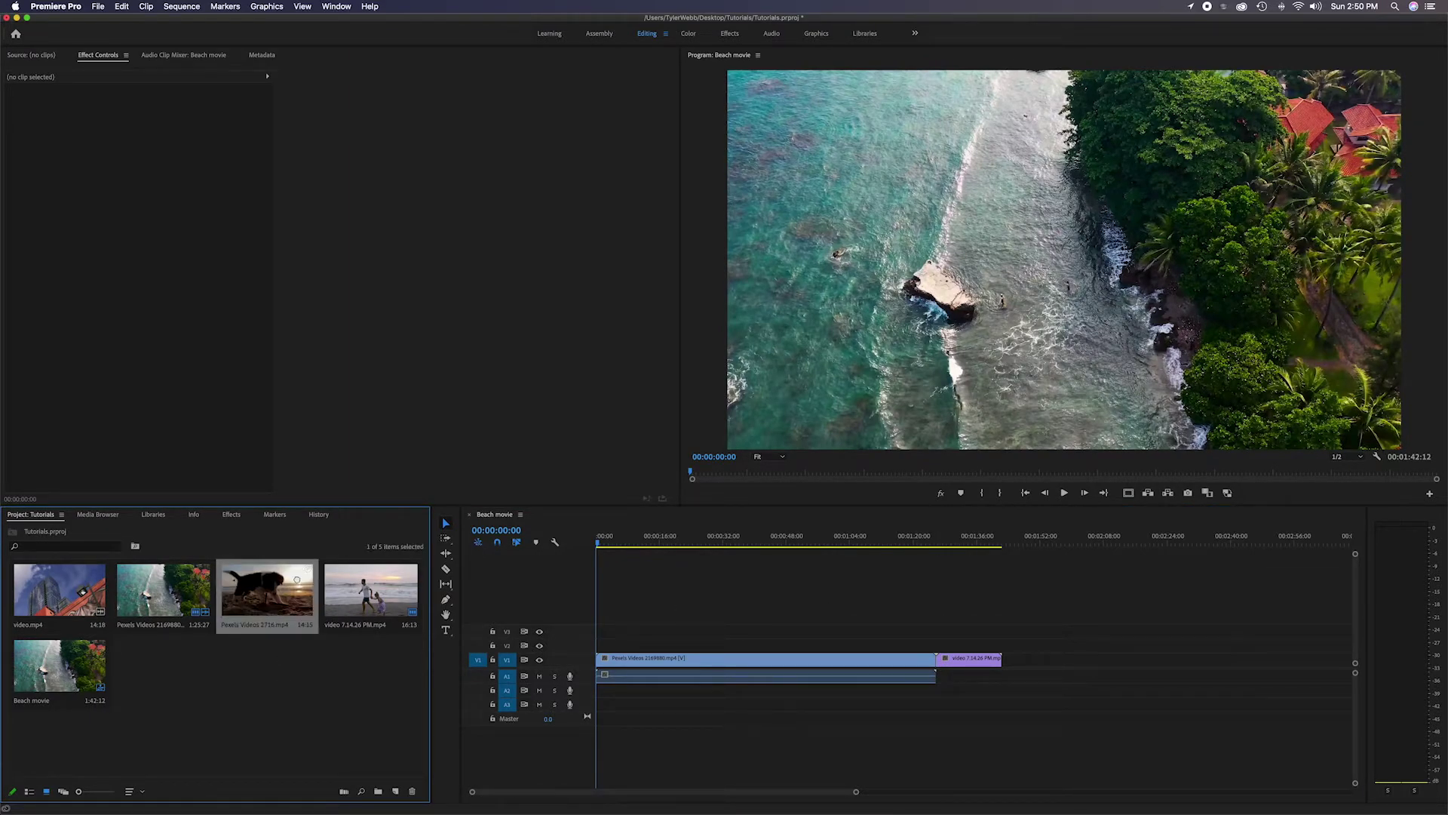
left_click_drag(458, 543, 1011, 657)
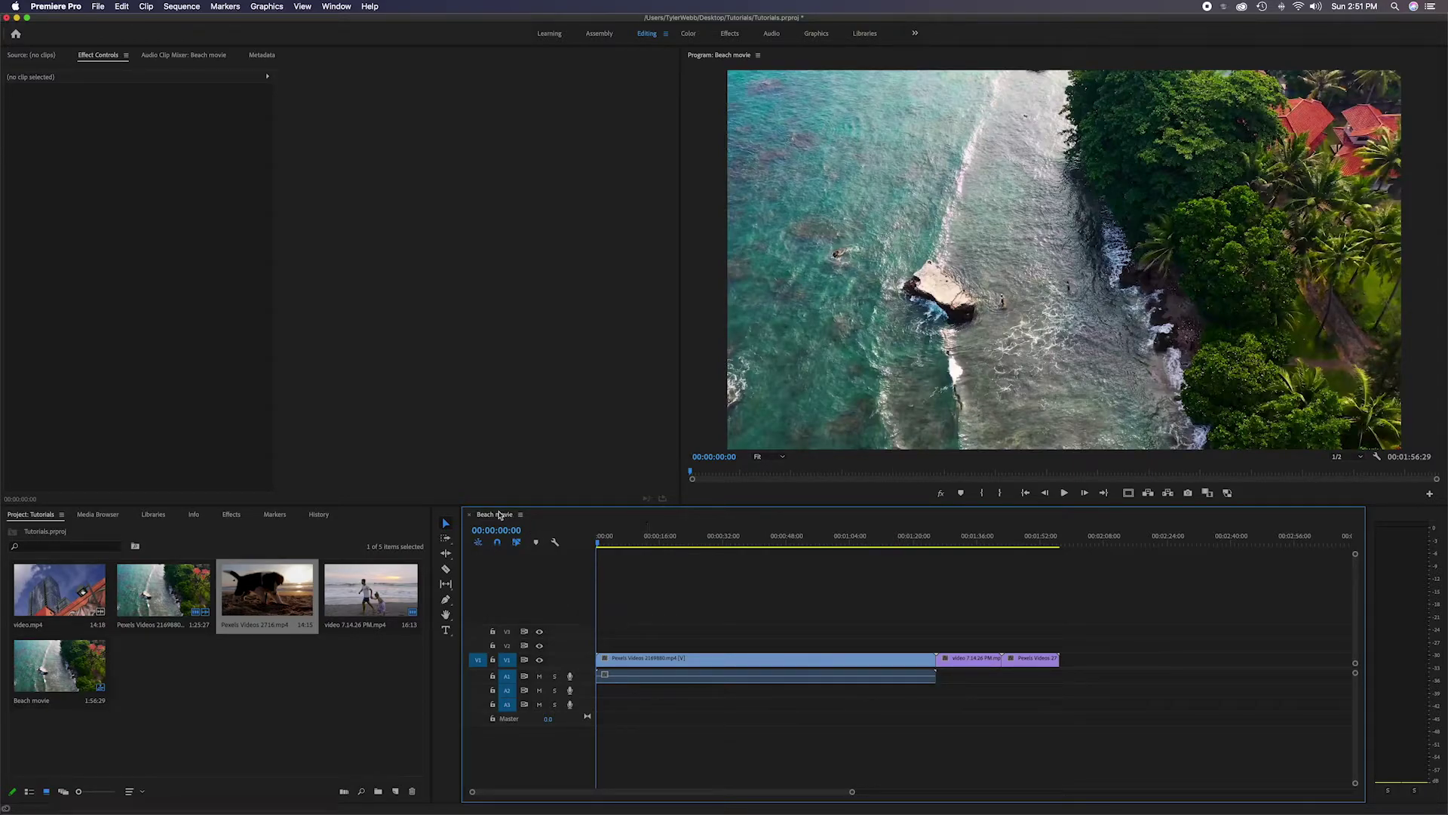
left_click(97, 668)
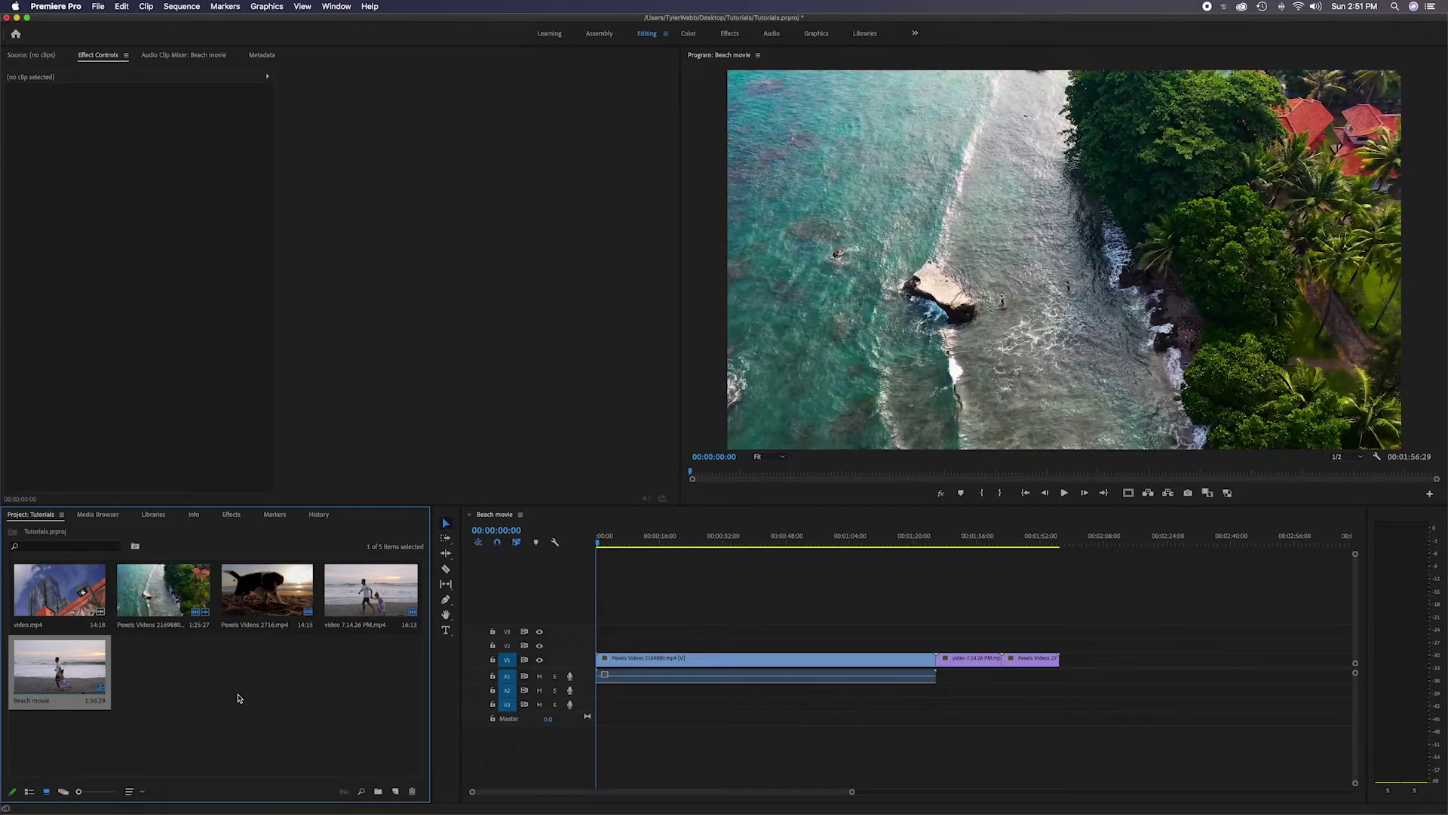
left_click(812, 619)
key("super+a")
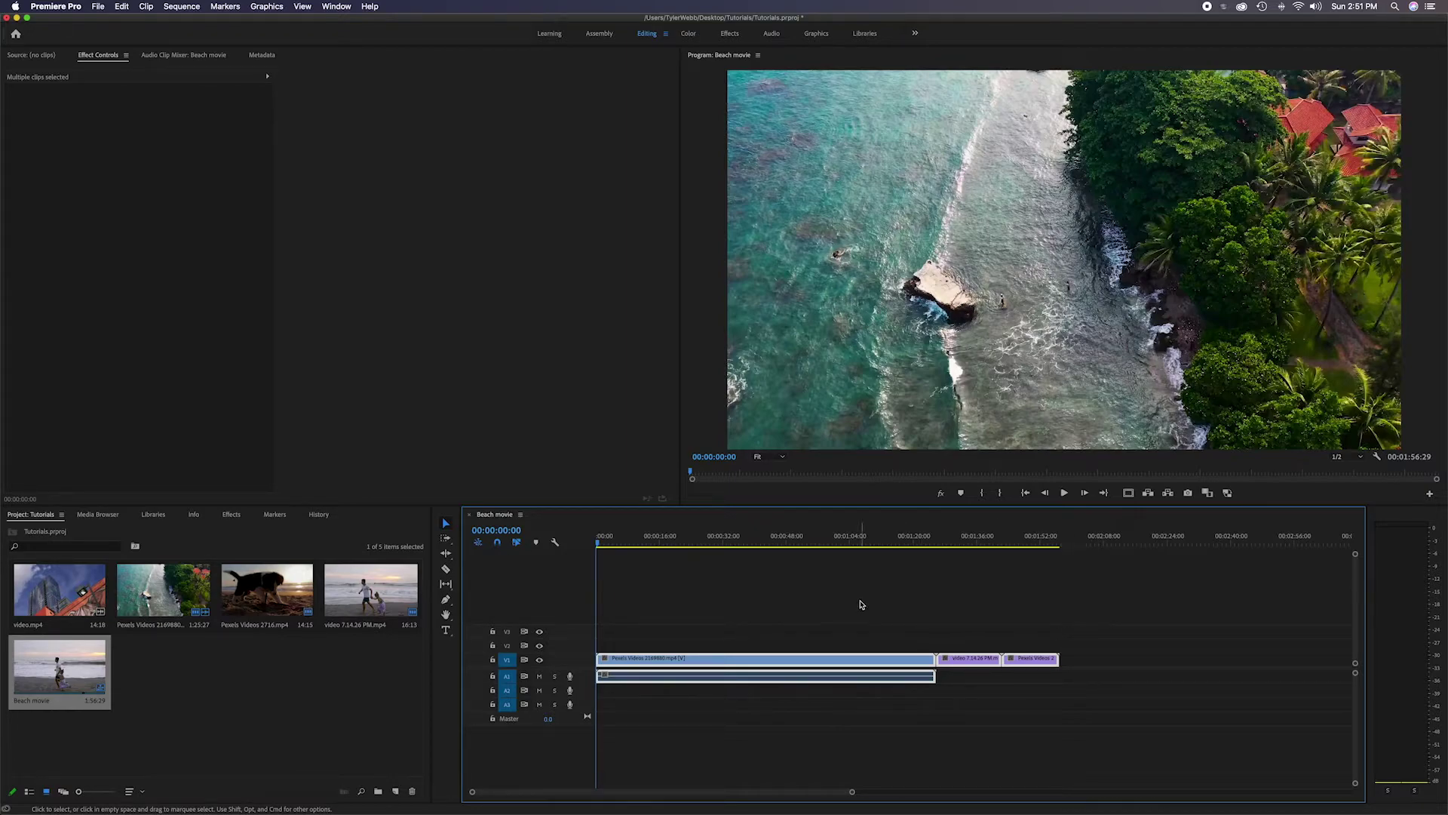
left_click_drag(860, 602, 1120, 716)
left_click(231, 695)
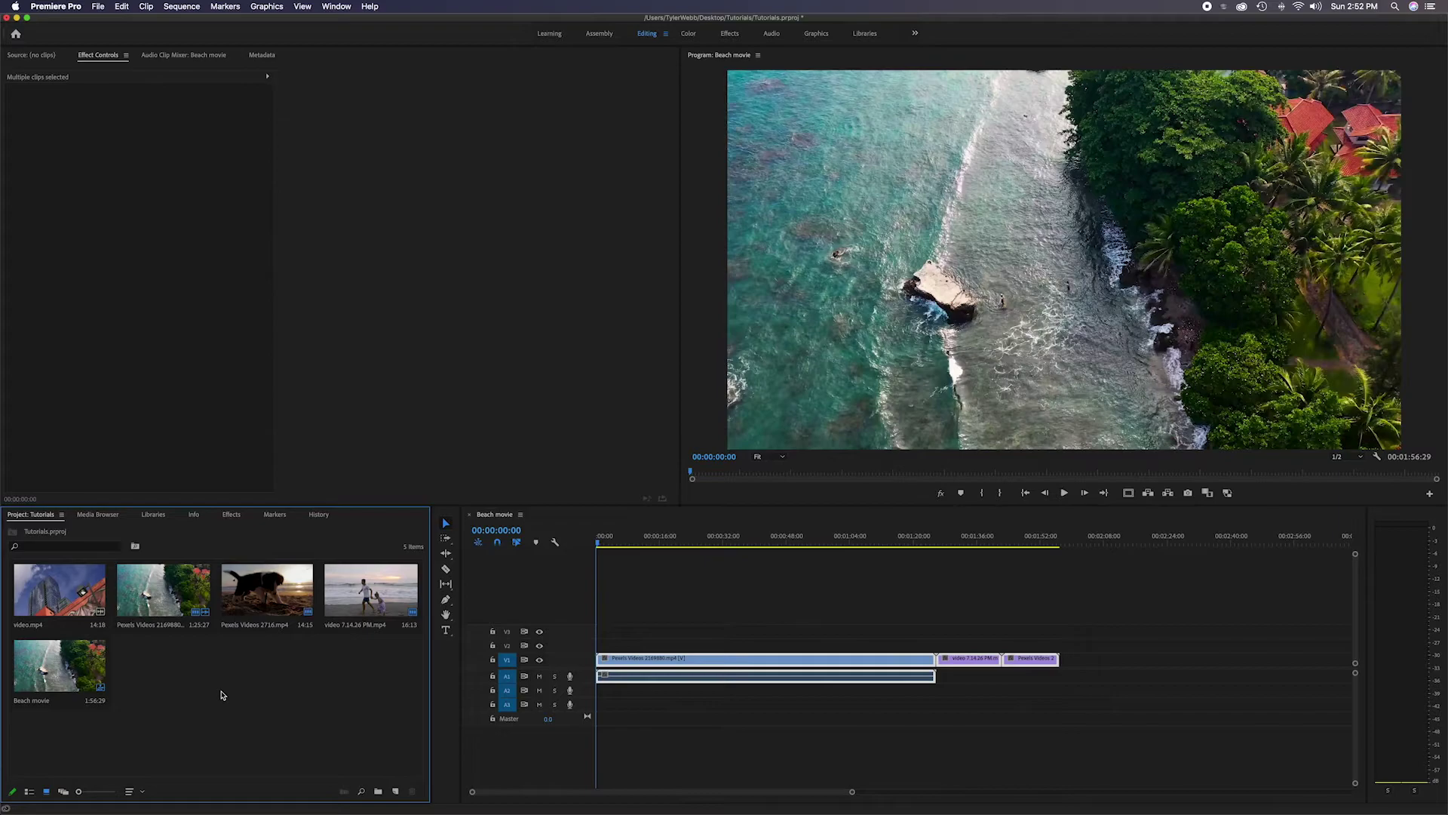
left_click(78, 681)
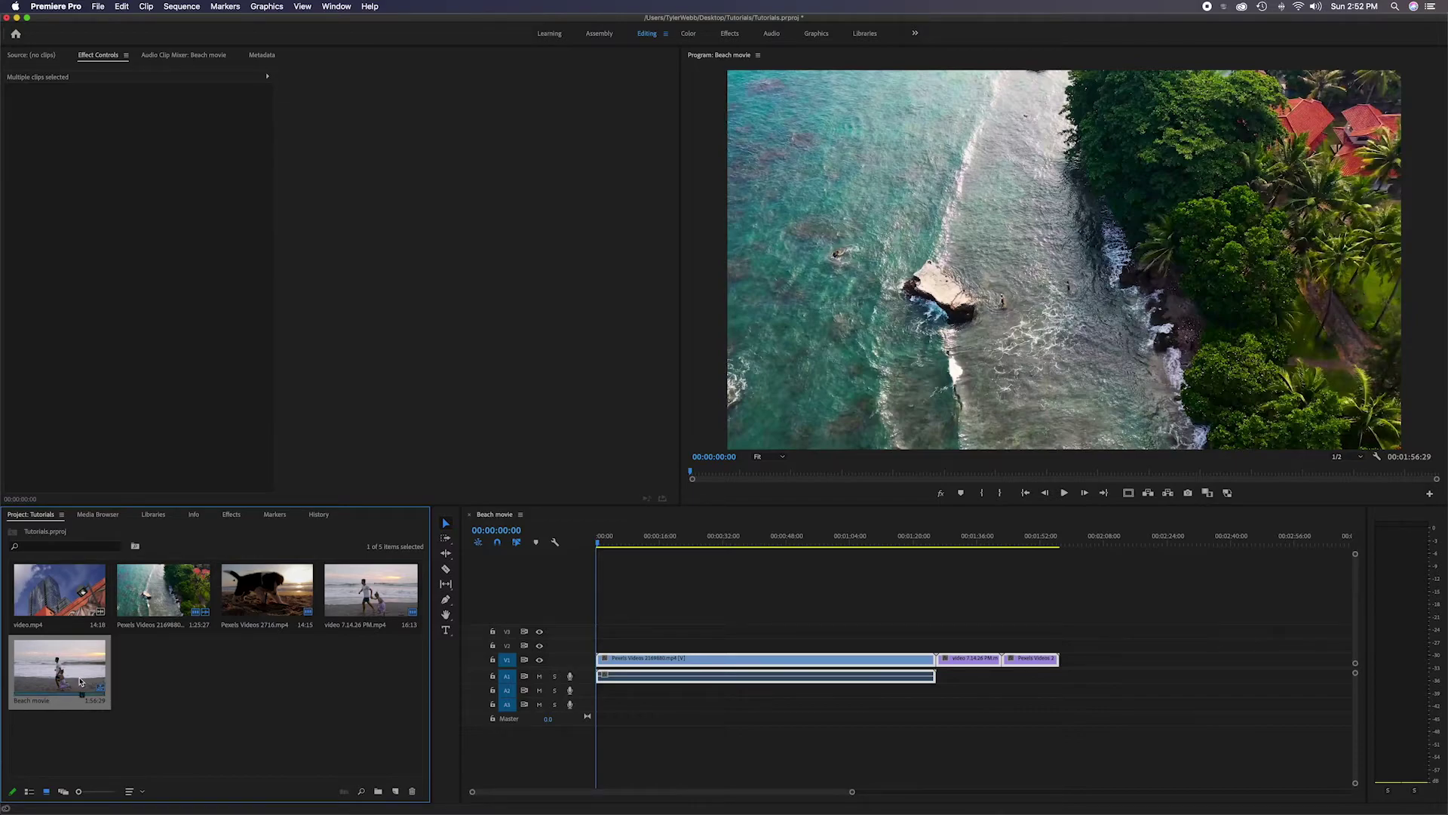
Copy the Beach movie sequence and paste a duplicate into the Project panel.
left_click(140, 679)
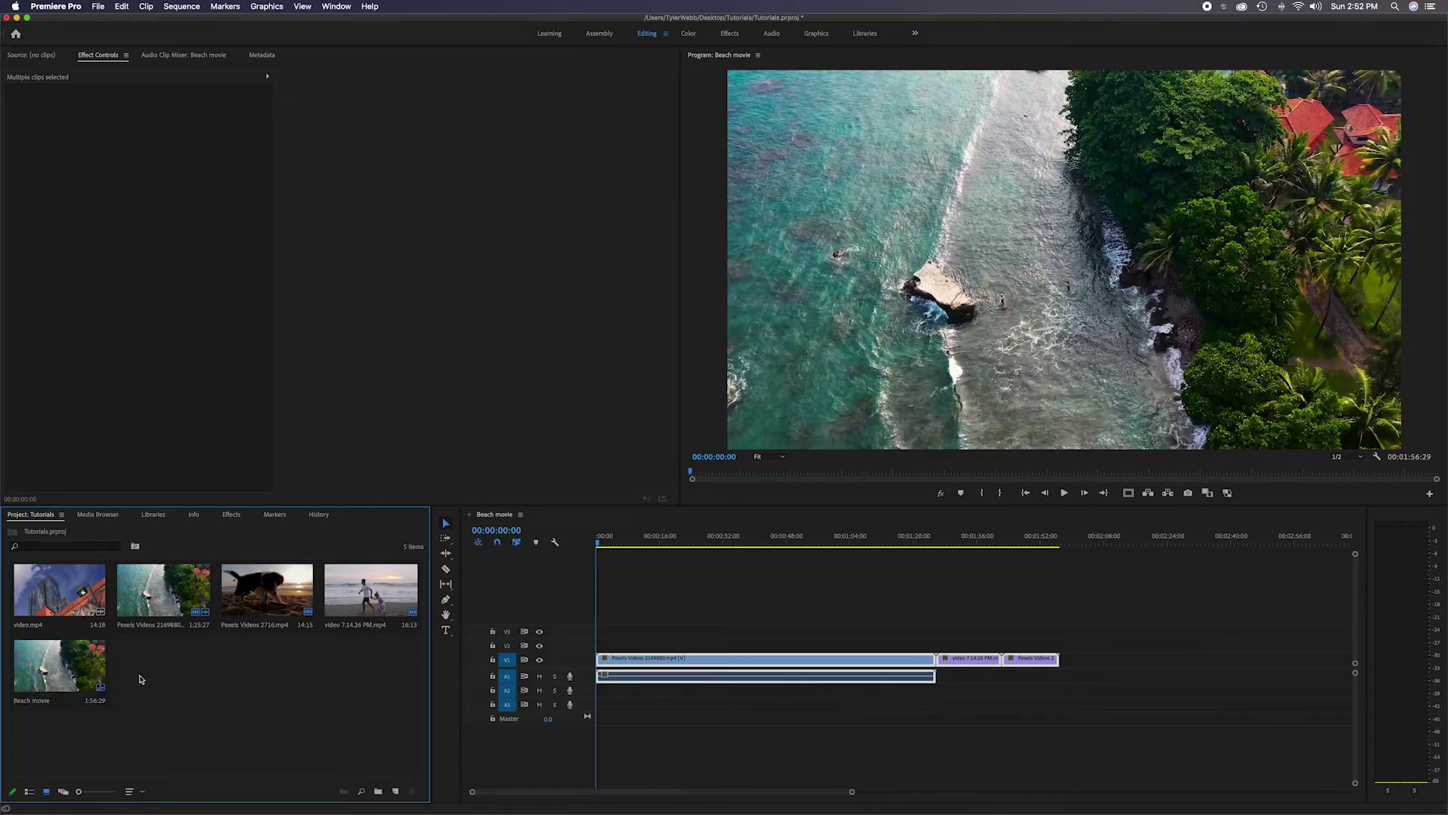
key("super+v")
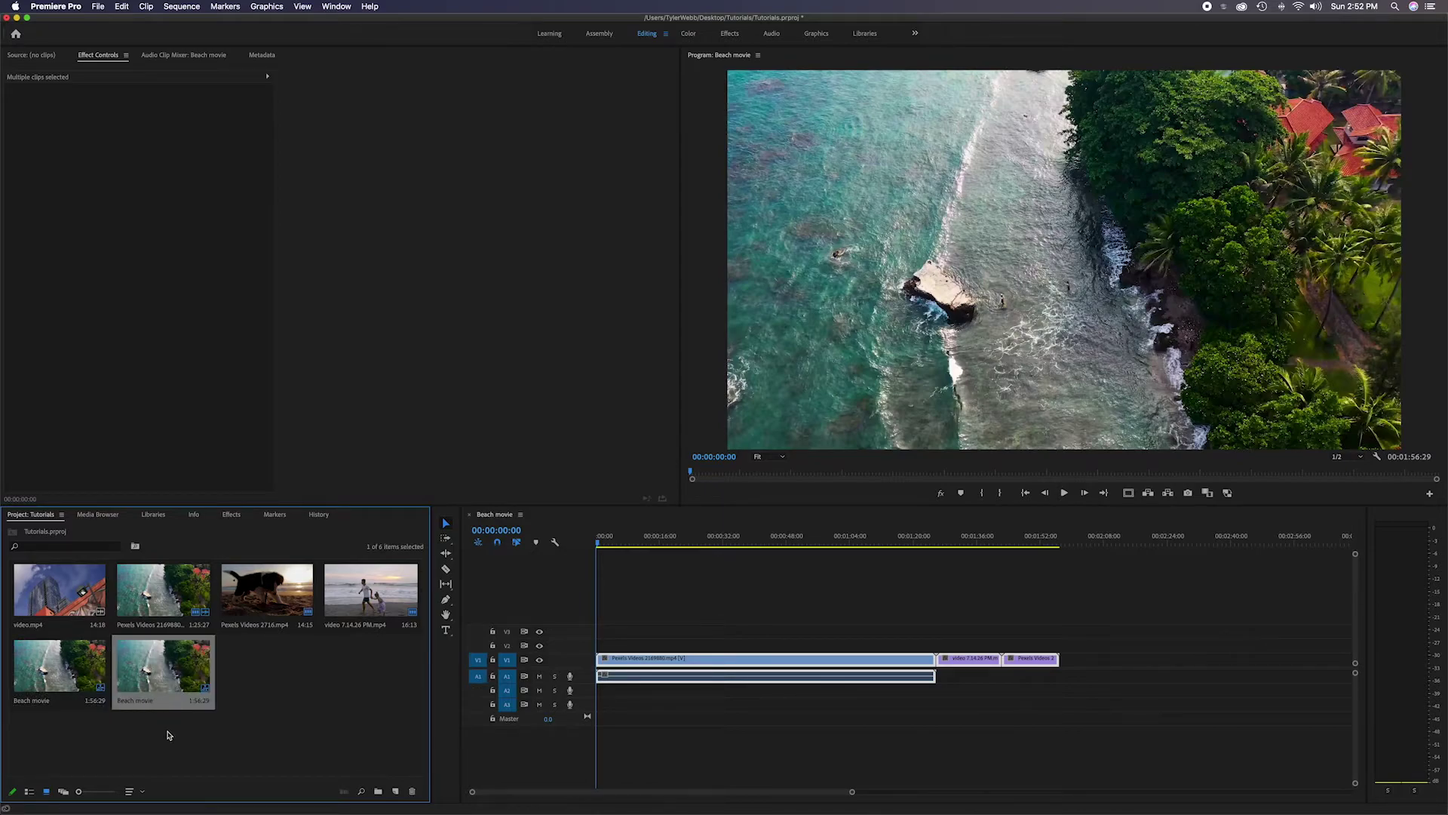
key("super+z")
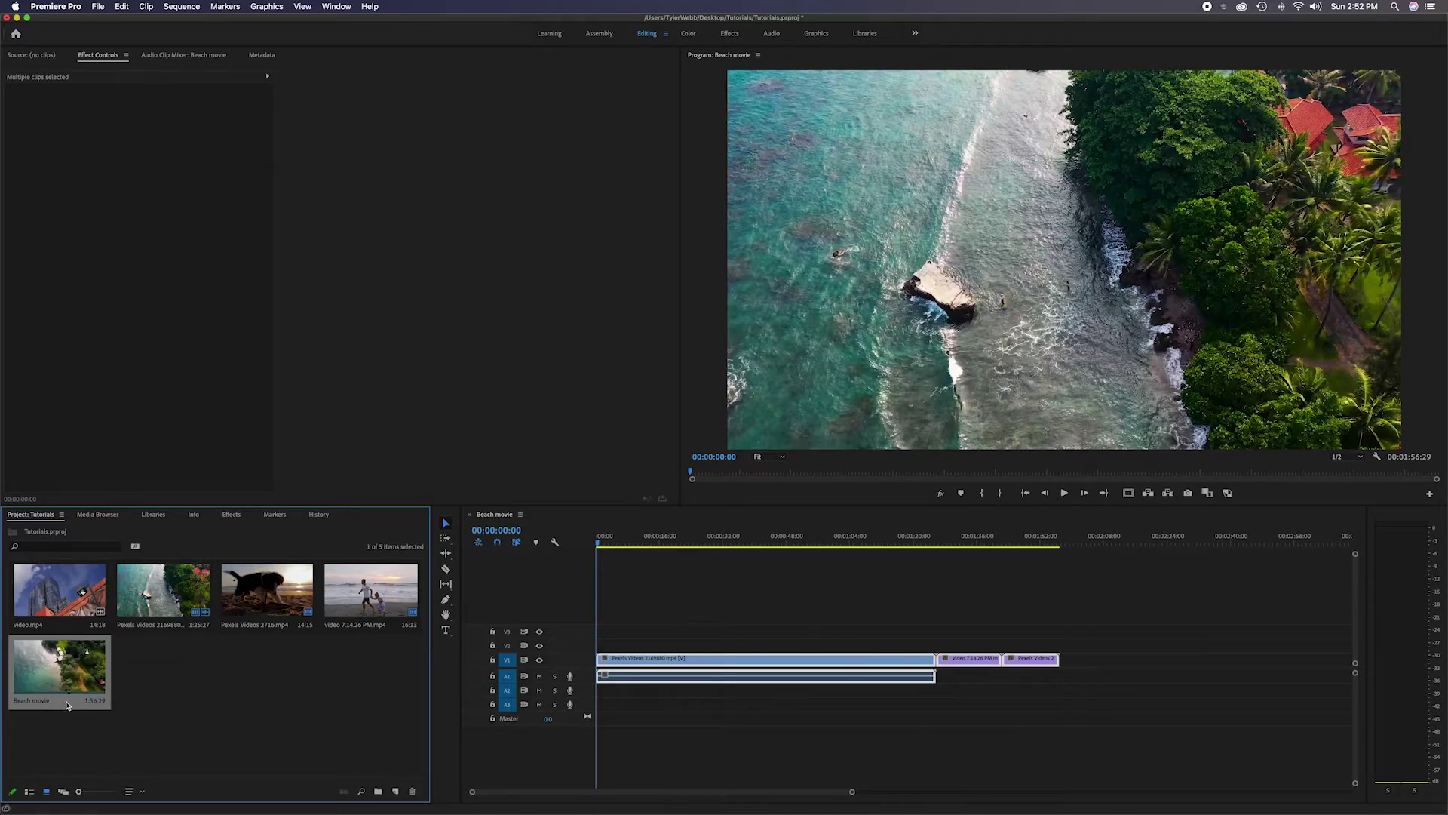
right_click(67, 704)
left_click(108, 256)
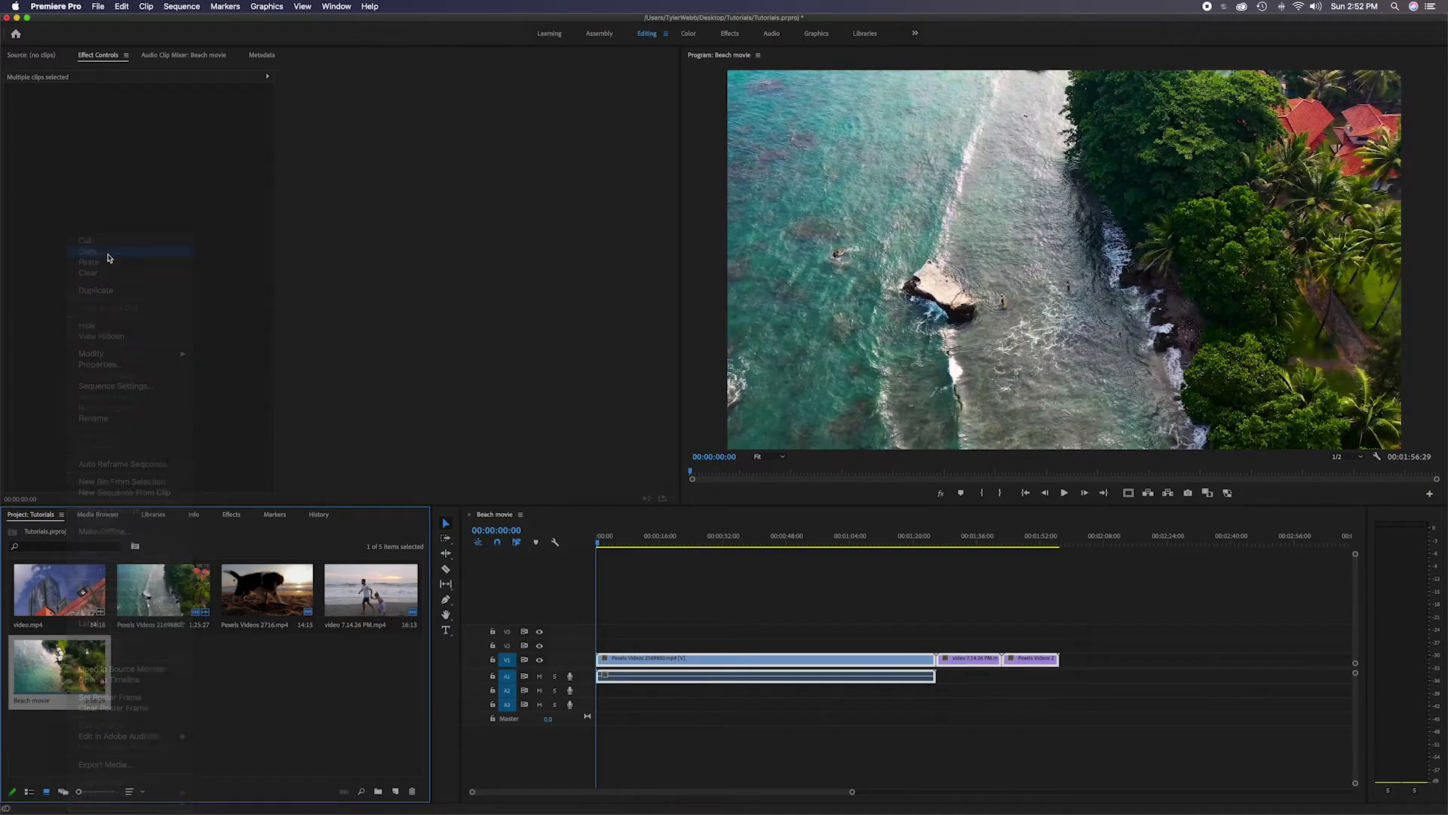
left_click(158, 685)
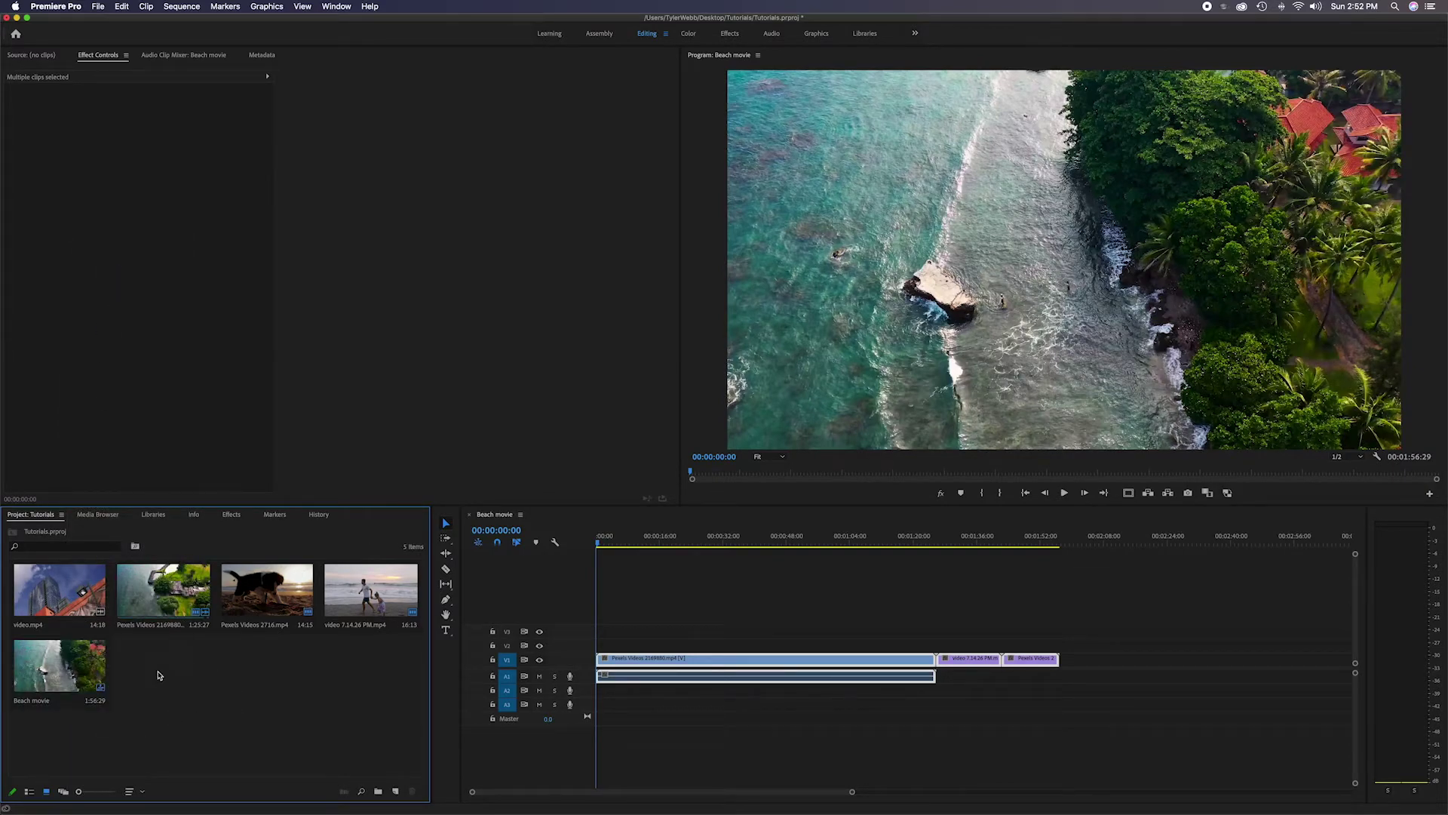
right_click(163, 682)
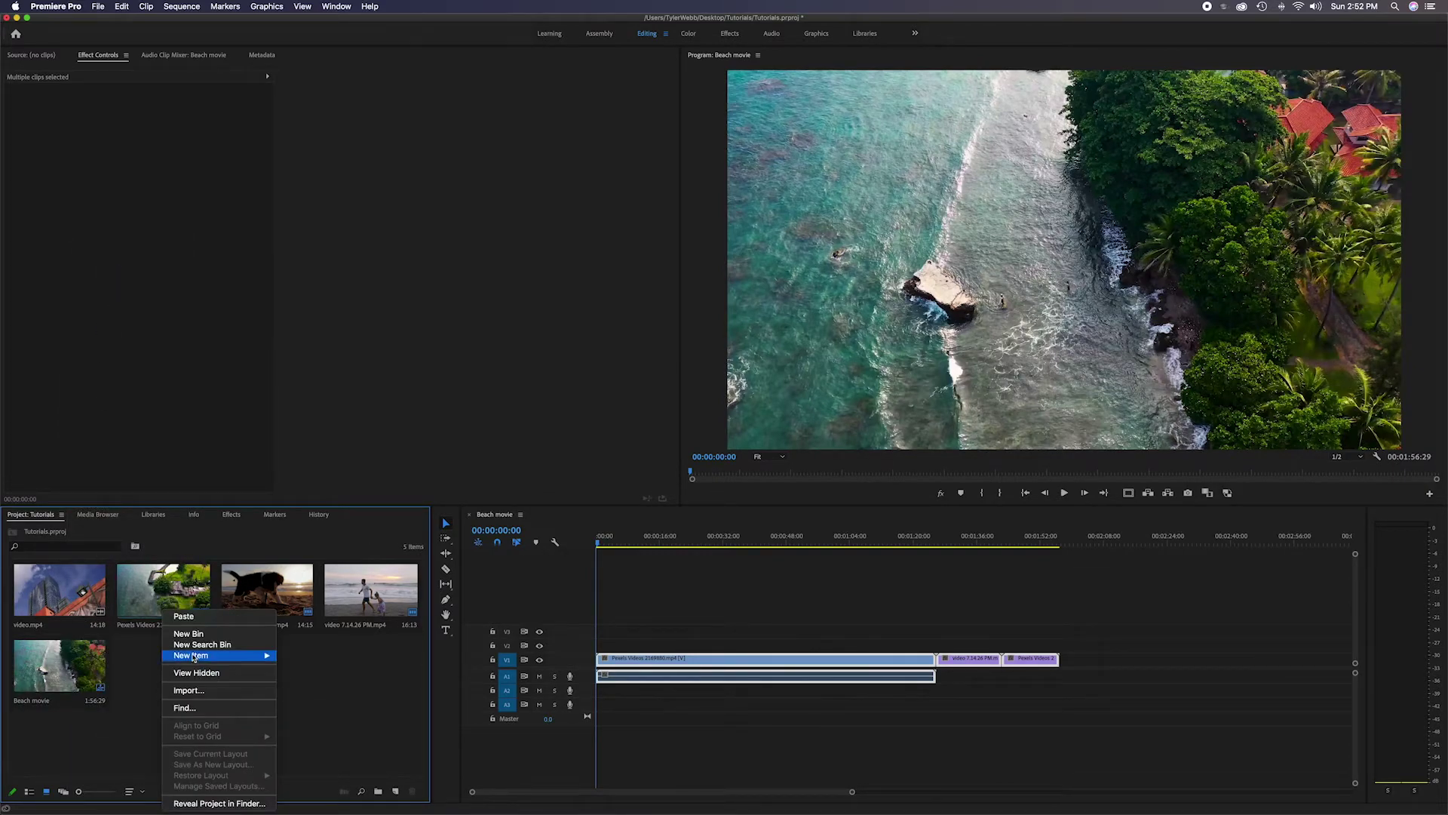
left_click(184, 615)
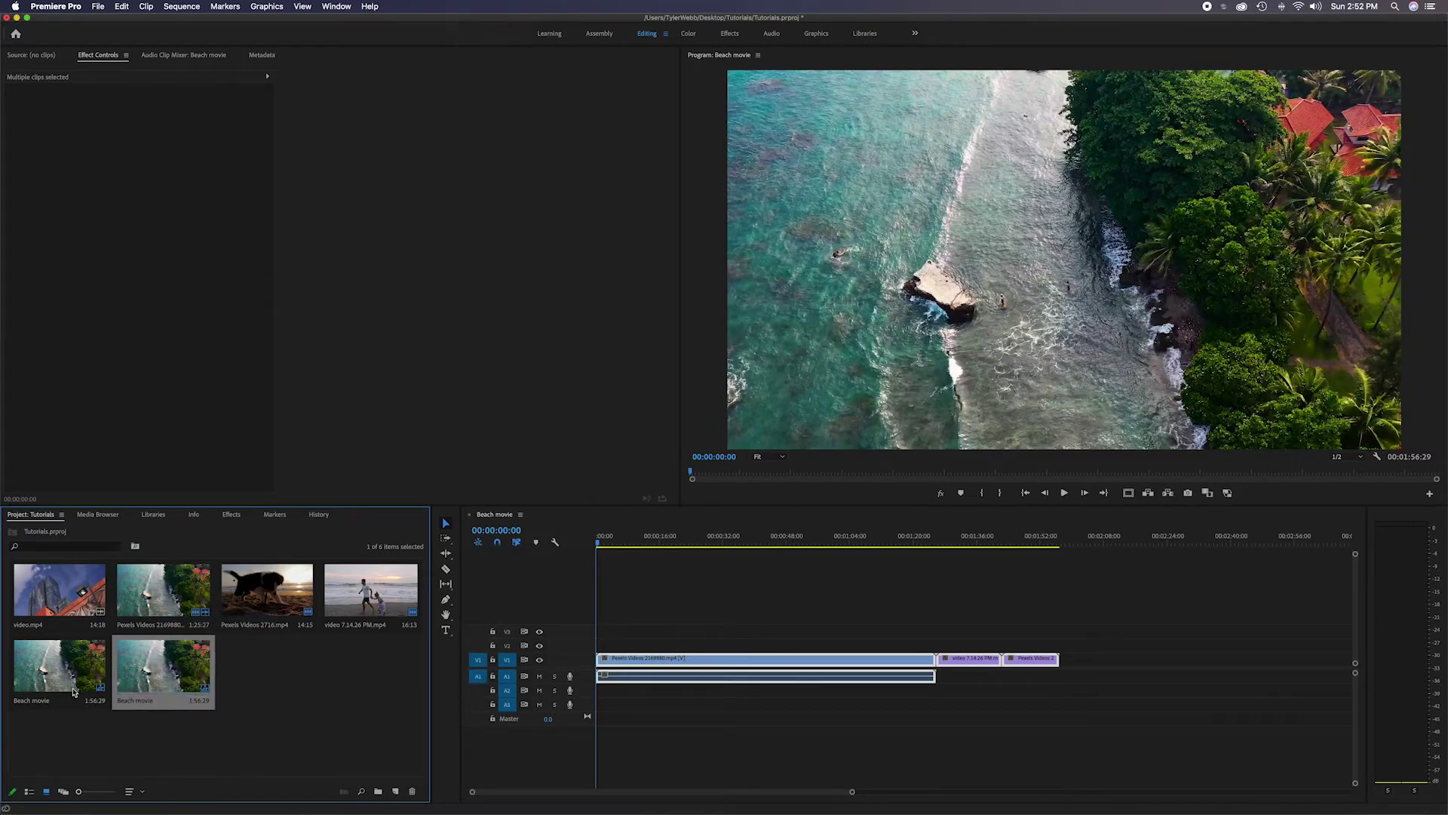
left_click(116, 745)
Rename the pasted Beach movie copy to '30 sec'.
left_click(145, 709)
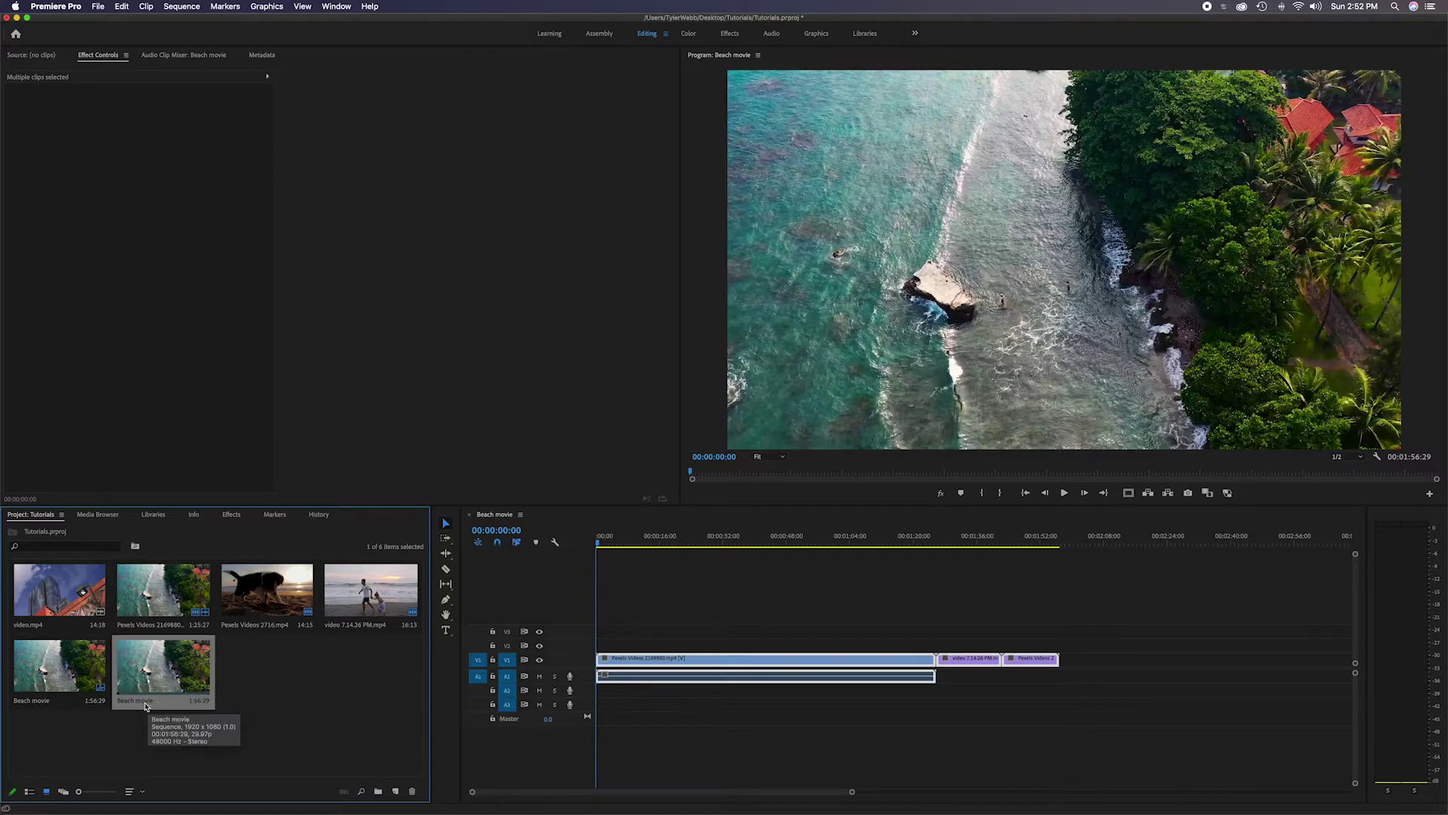
left_click(145, 702)
type("3")
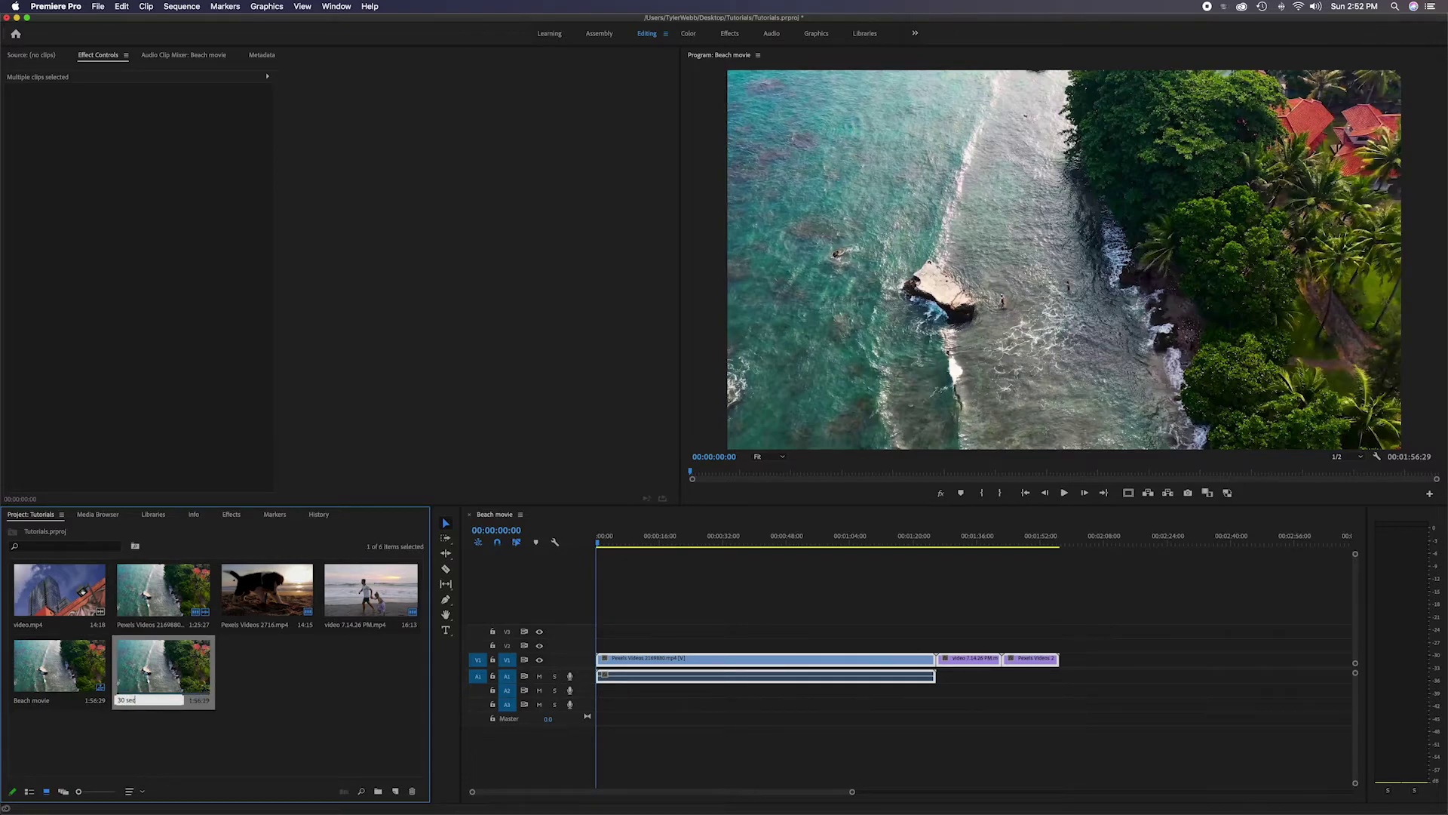
type("0 sec")
key("Tab")
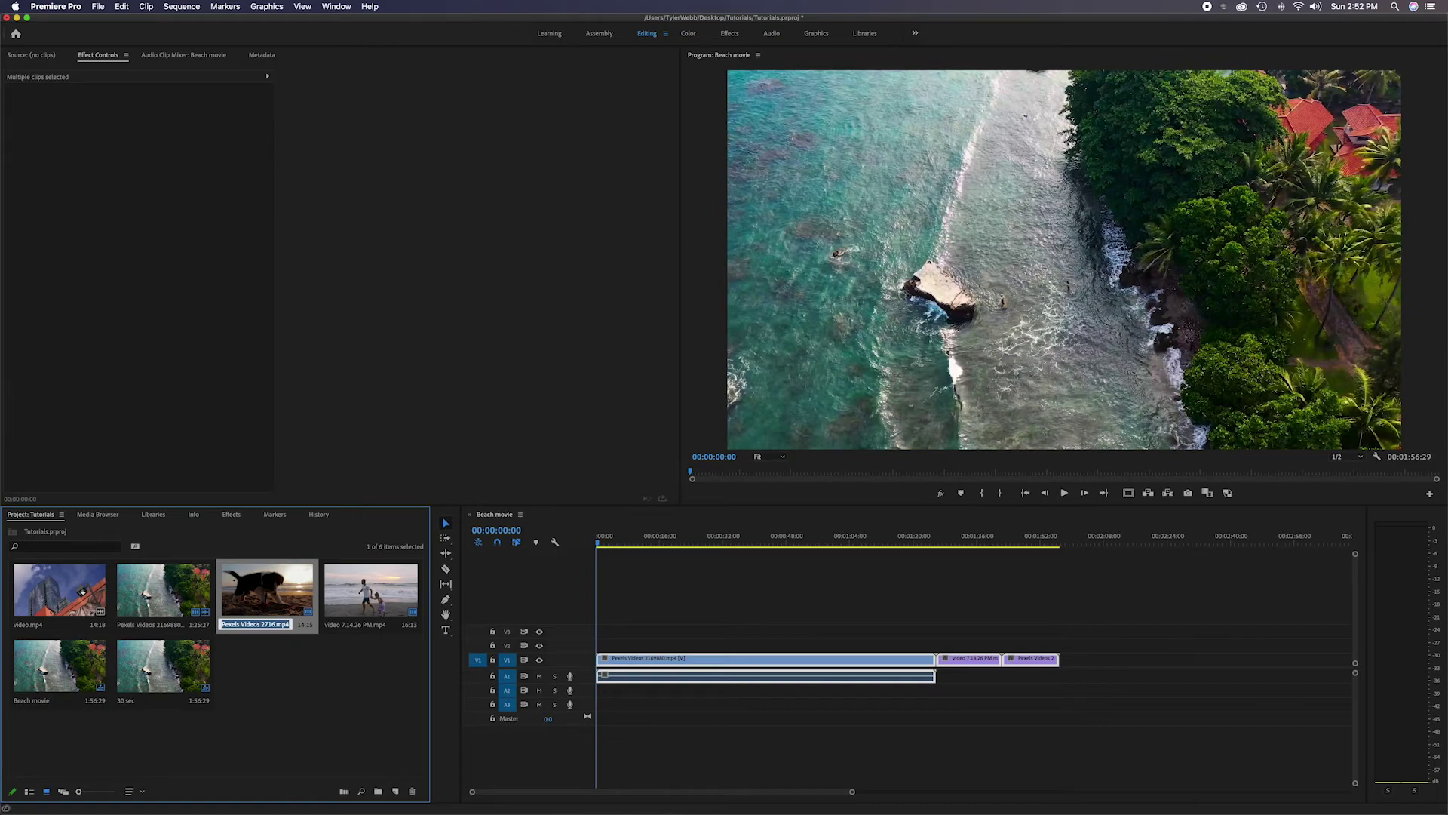
left_click(147, 747)
In the 30 sec timeline, trim the aerial clip to 33 seconds and close the gap behind it.
double_click(153, 705)
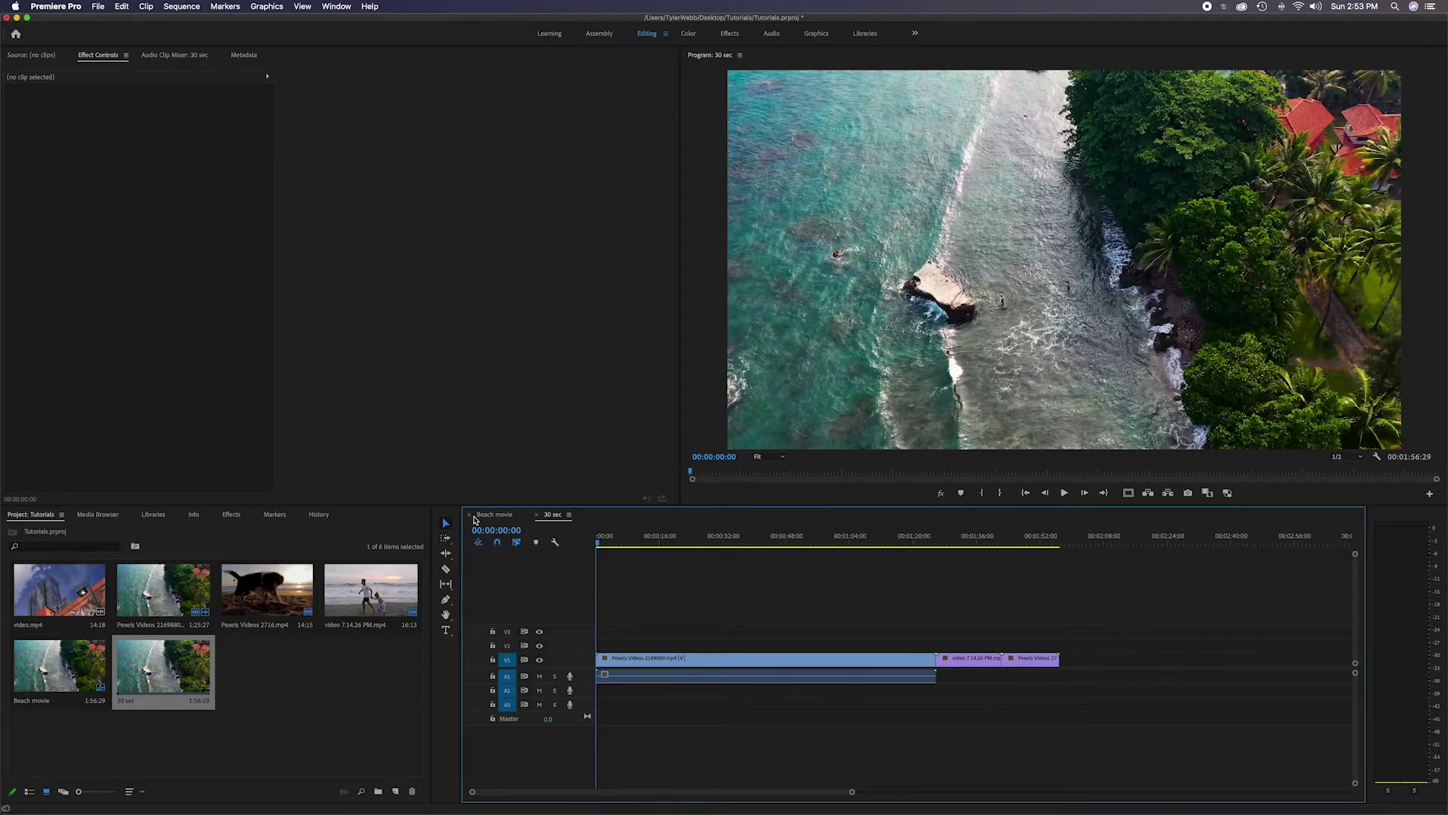
left_click(500, 516)
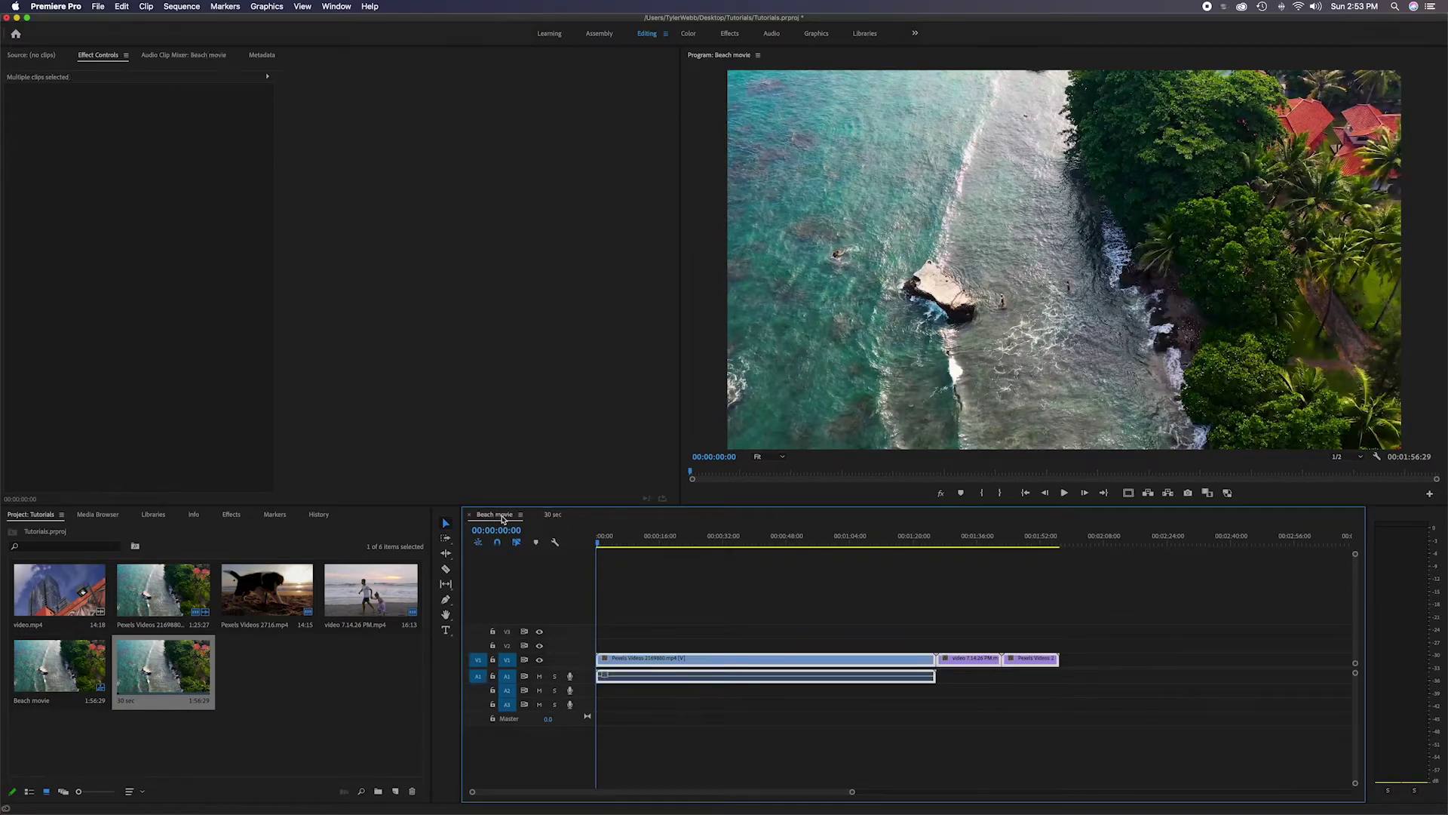
left_click(555, 516)
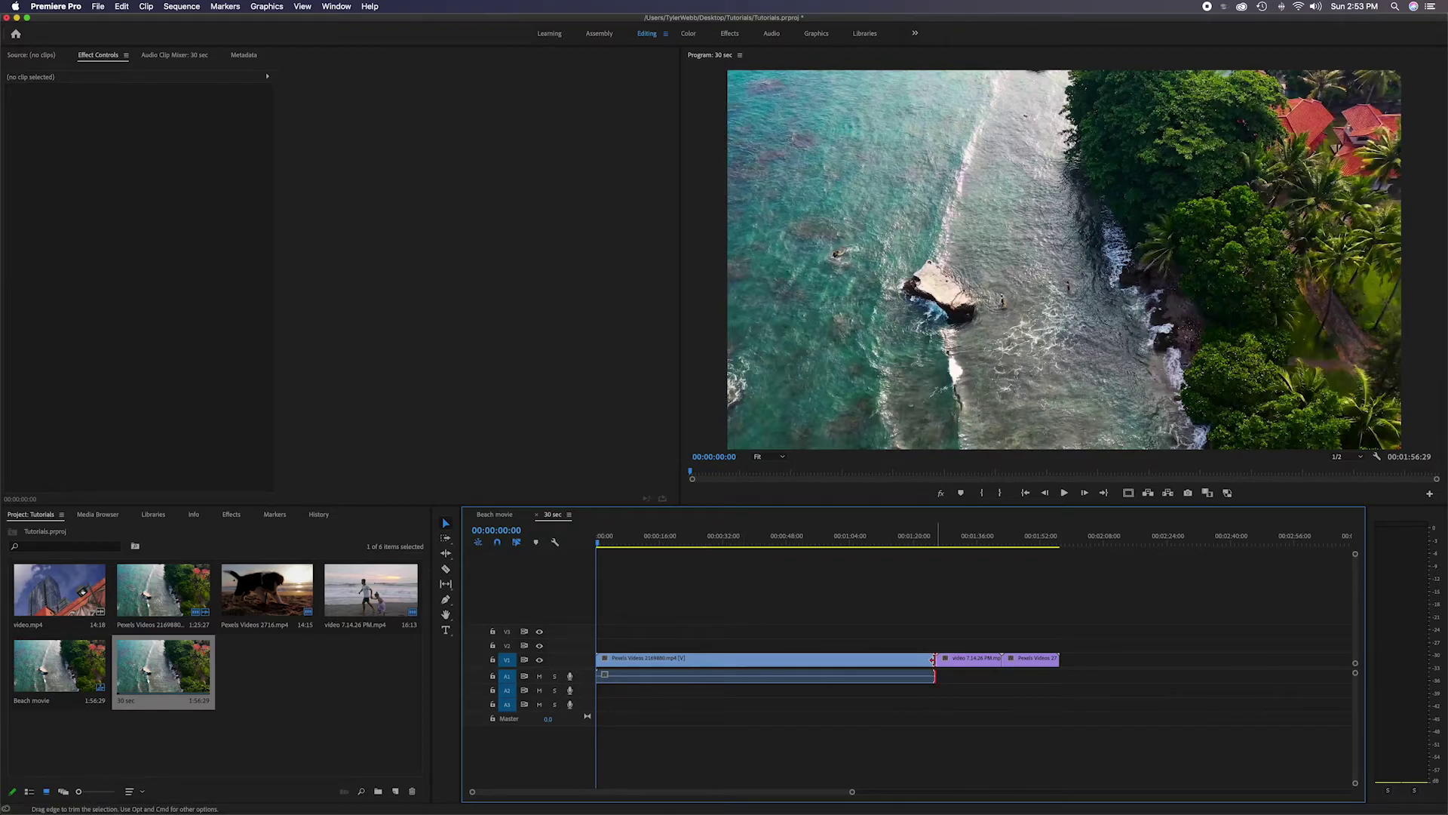
left_click_drag(934, 658, 774, 660)
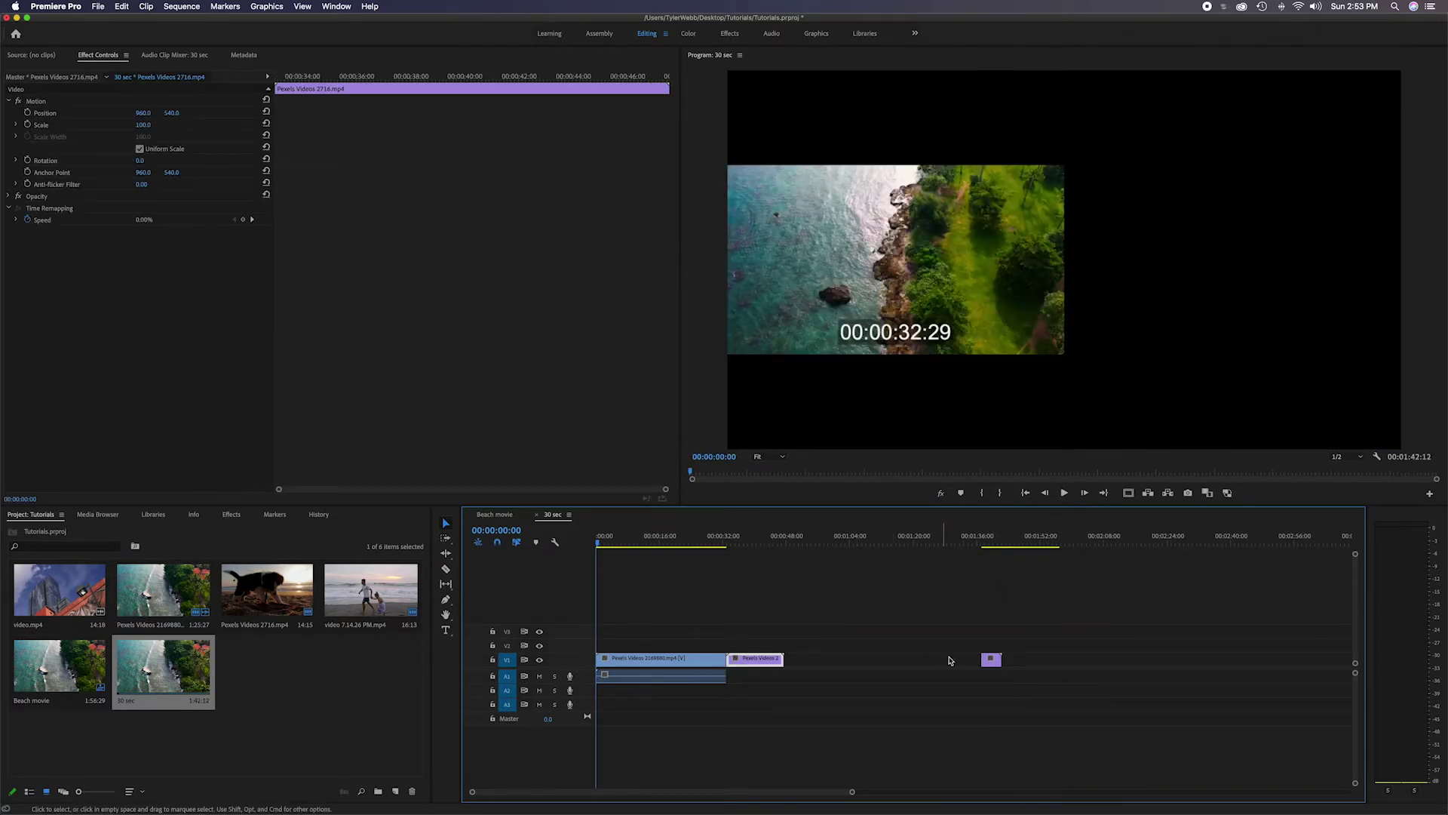
left_click_drag(991, 659, 792, 660)
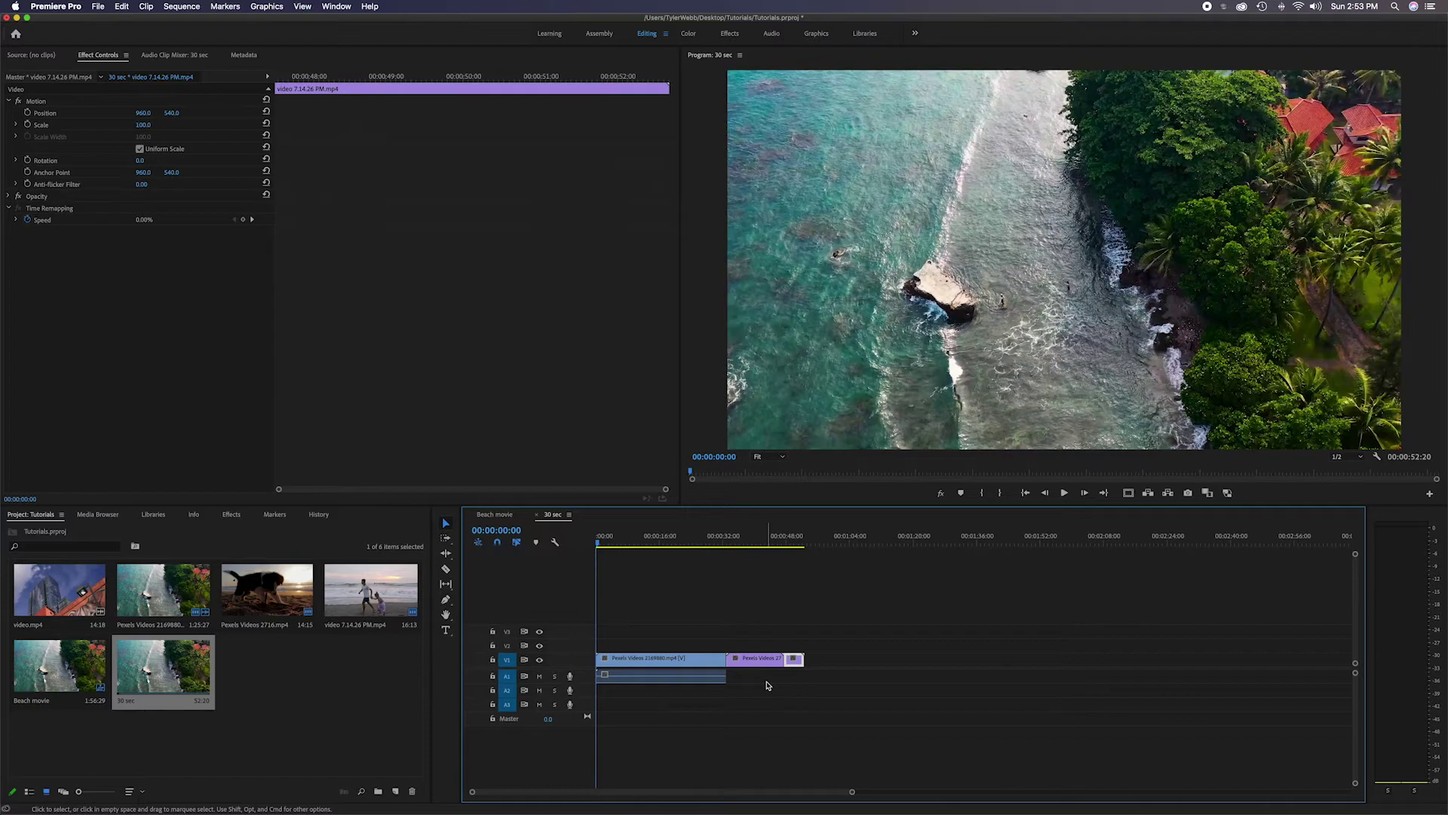
Switch between the 30 sec and Beach movie timelines, ending on the 00:01:56:29 Beach movie sequence.
left_click(495, 515)
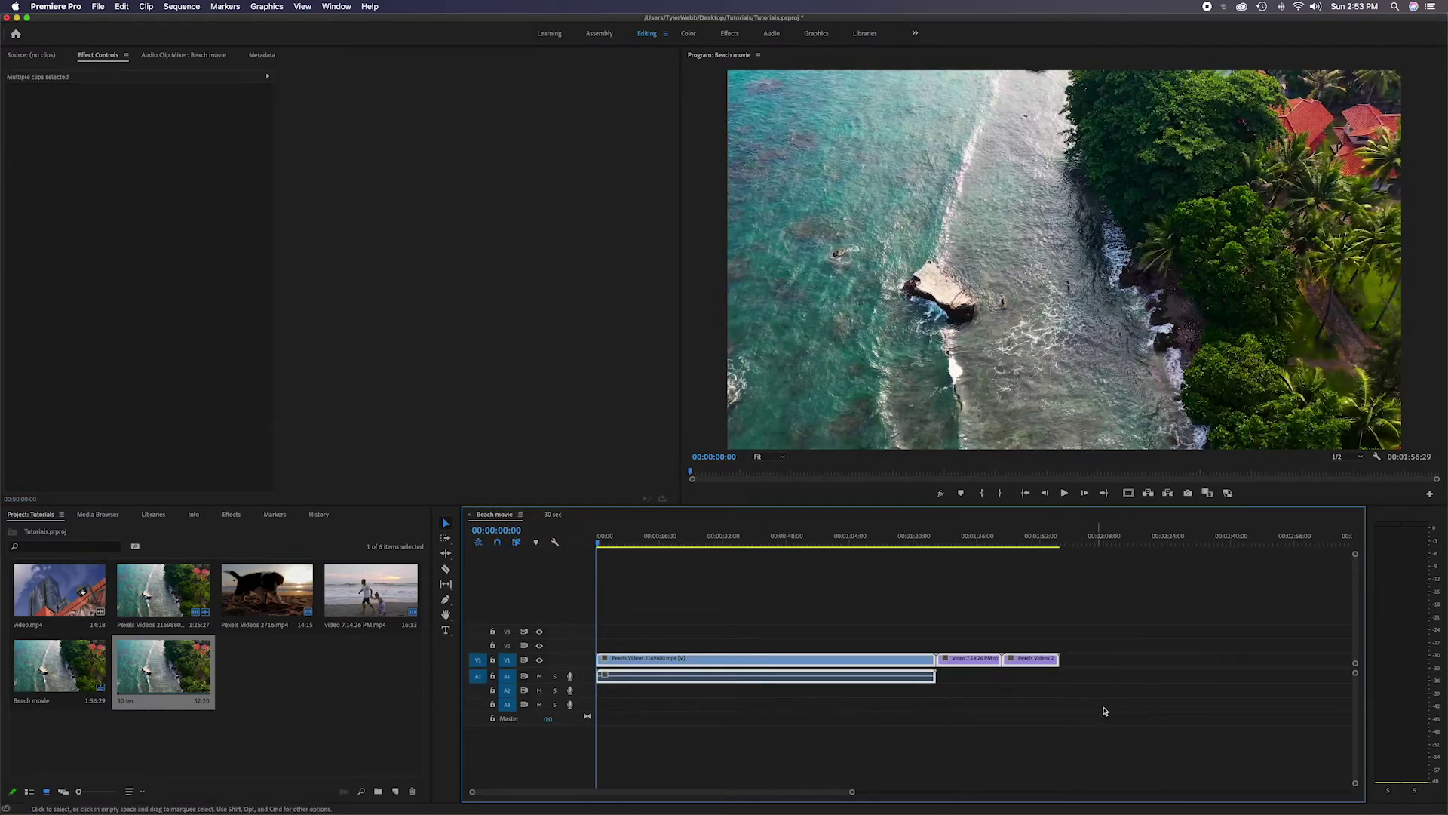
left_click(737, 606)
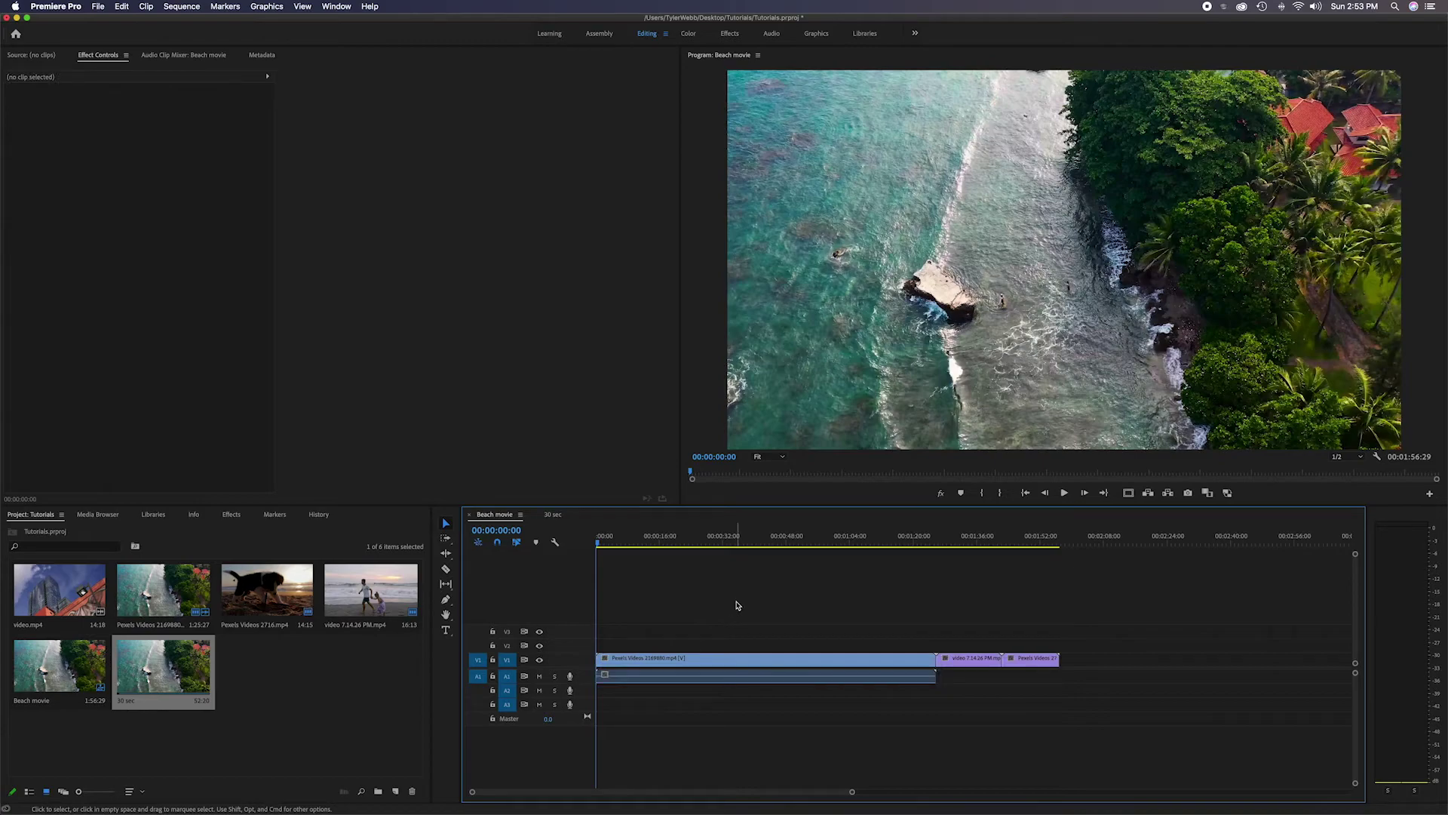
left_click(68, 675)
double_click(147, 676)
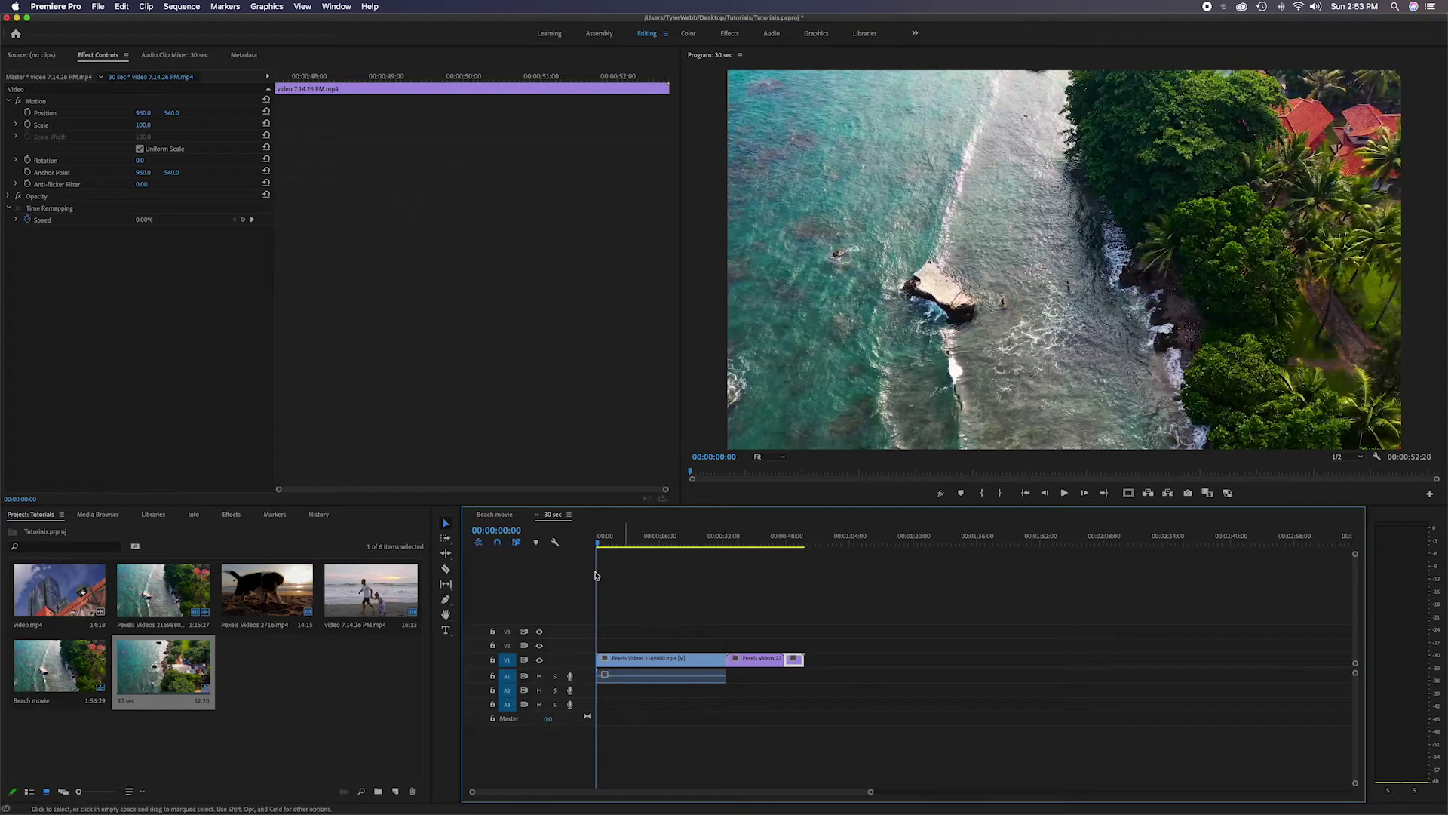
left_click(504, 515)
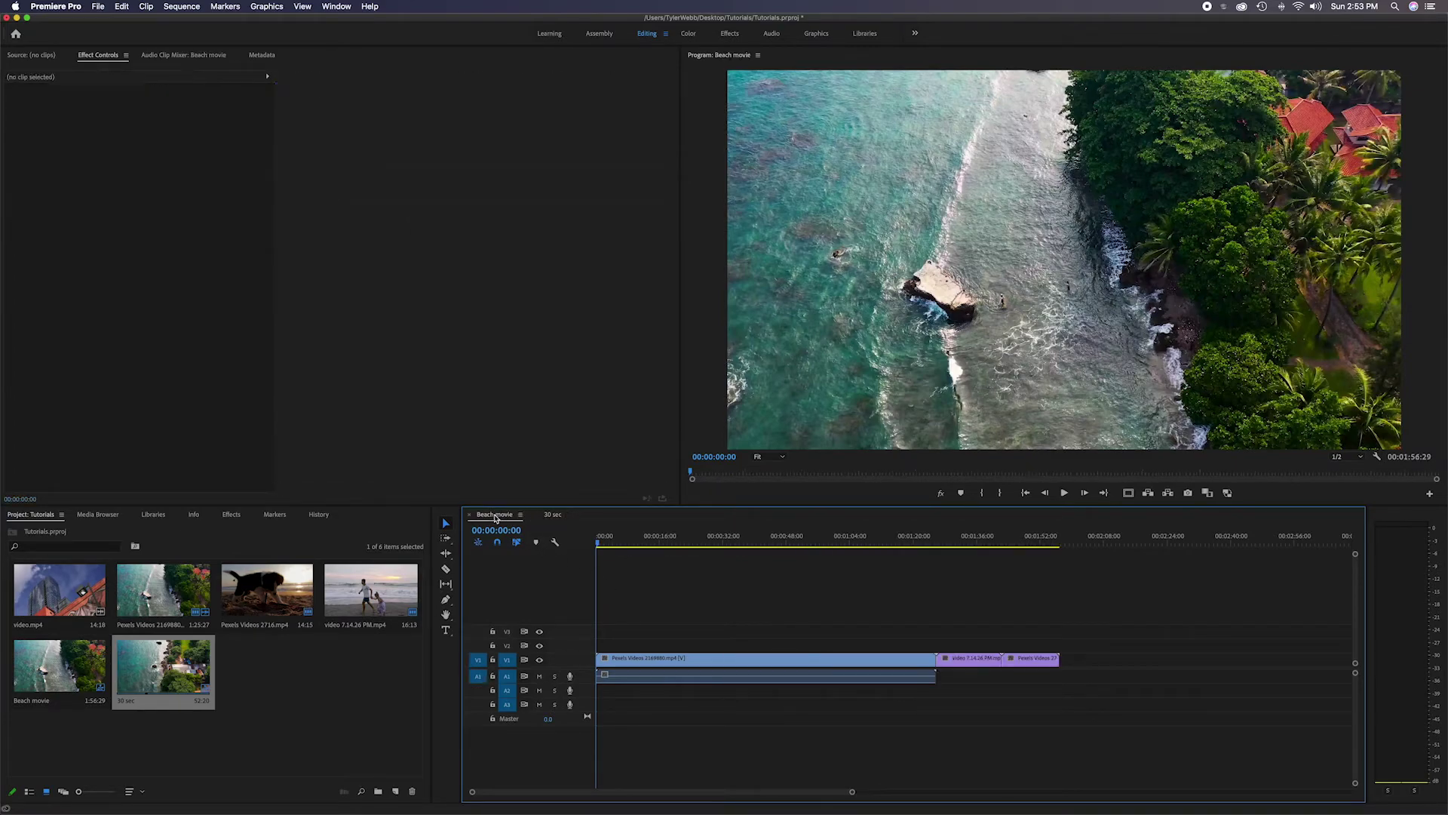
left_click(211, 763)
double_click(55, 684)
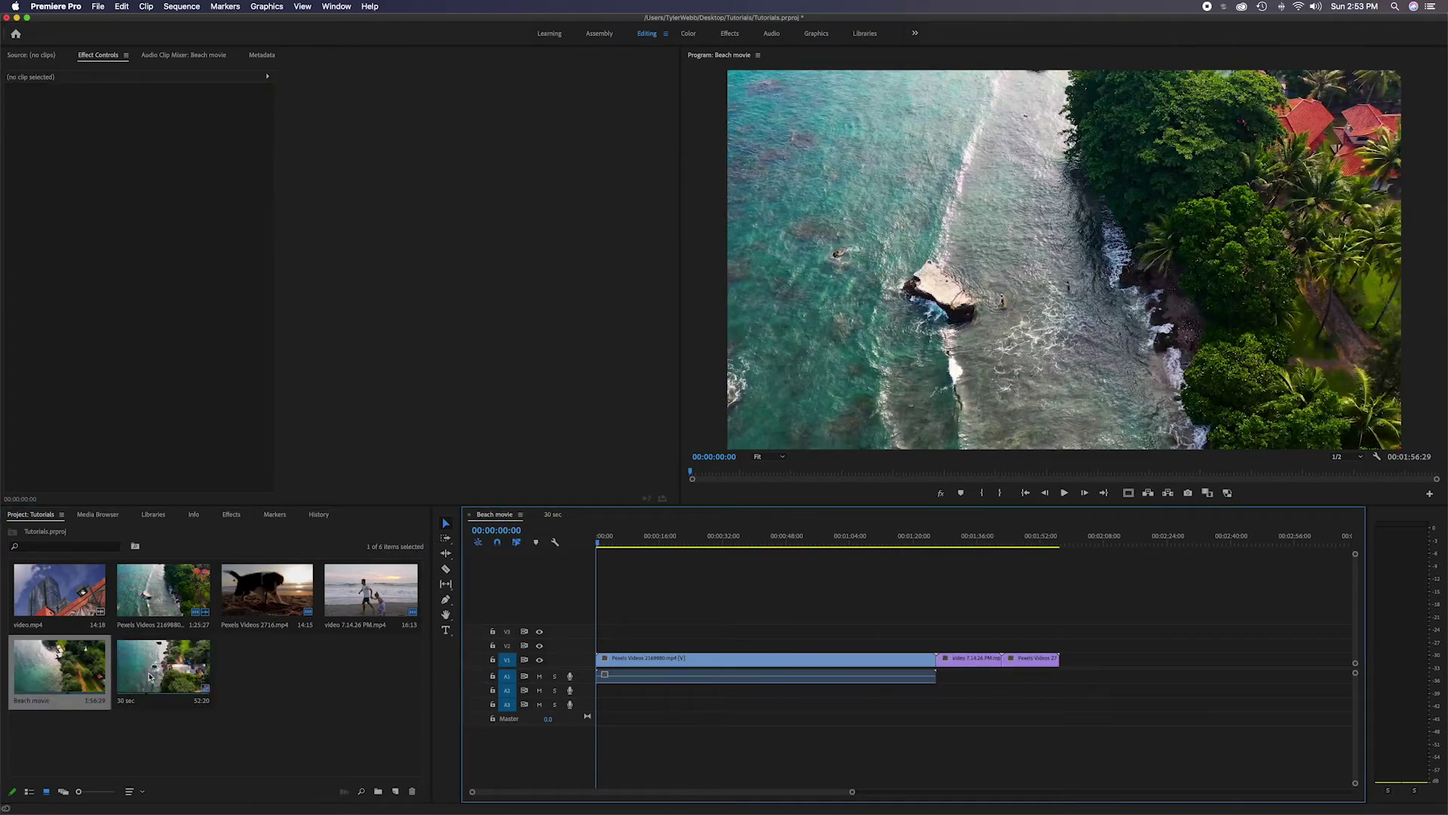
double_click(175, 688)
double_click(60, 670)
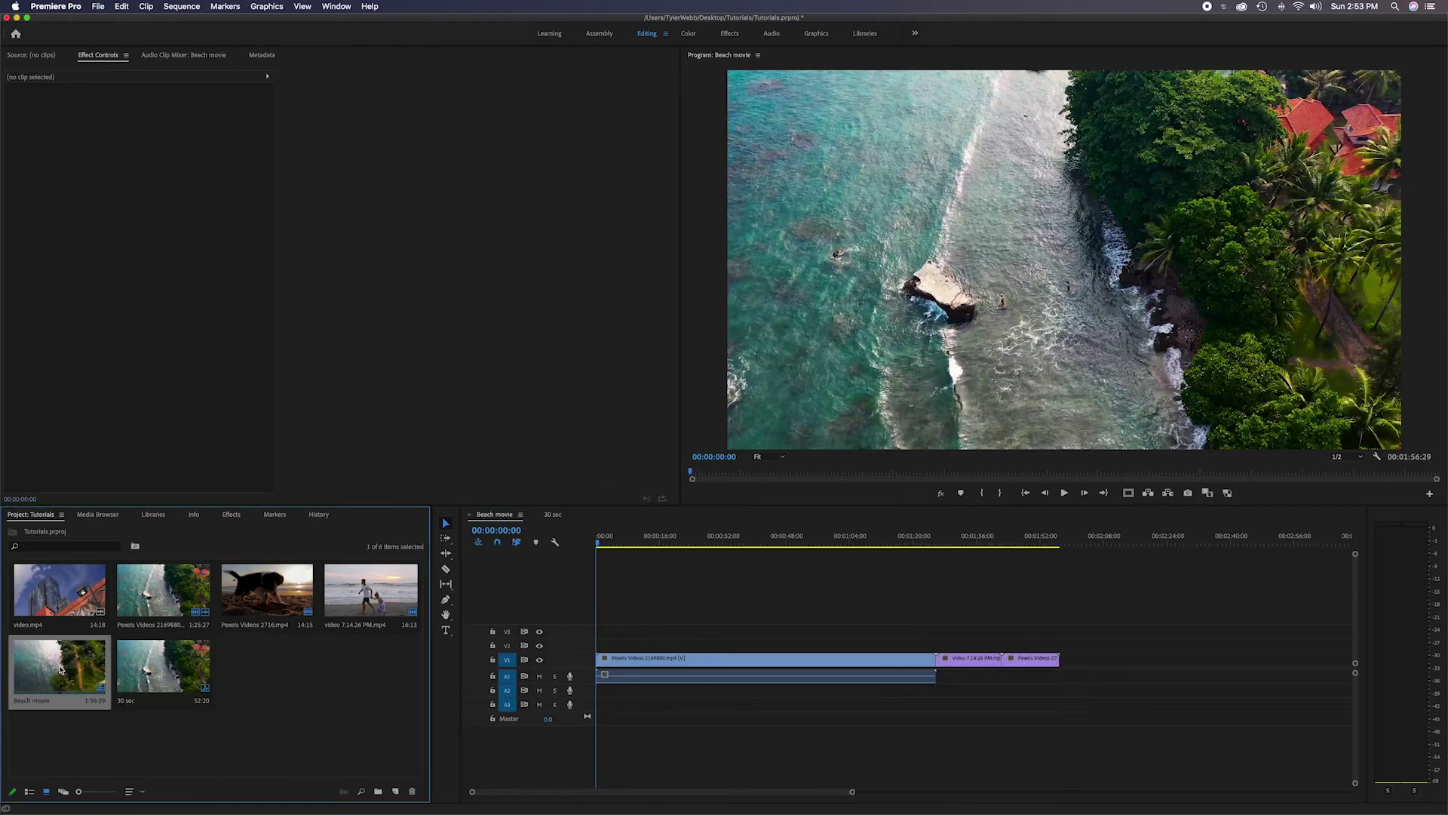
left_click(557, 516)
left_click(499, 516)
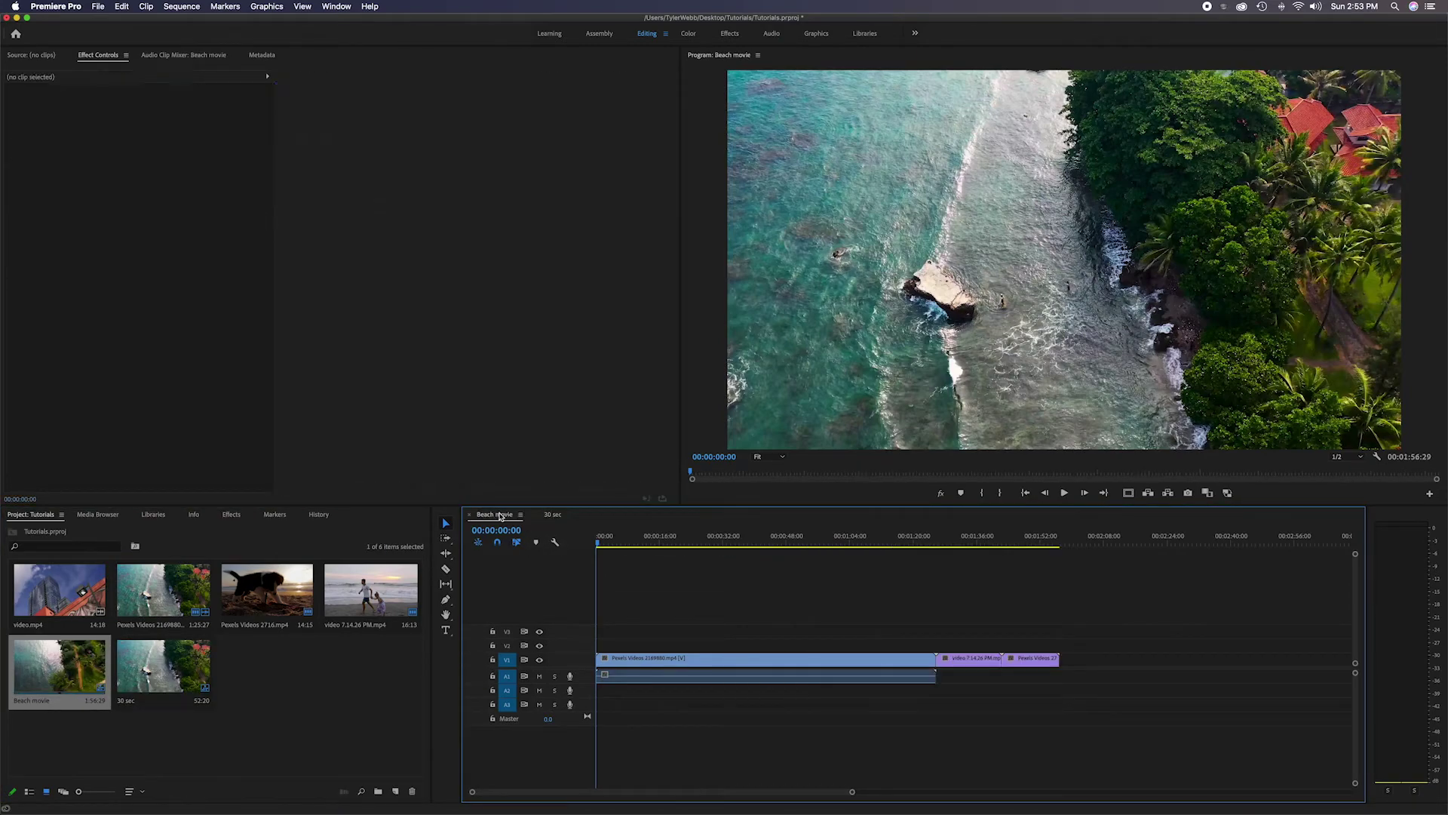
left_click(556, 516)
left_click(513, 516)
left_click(258, 690)
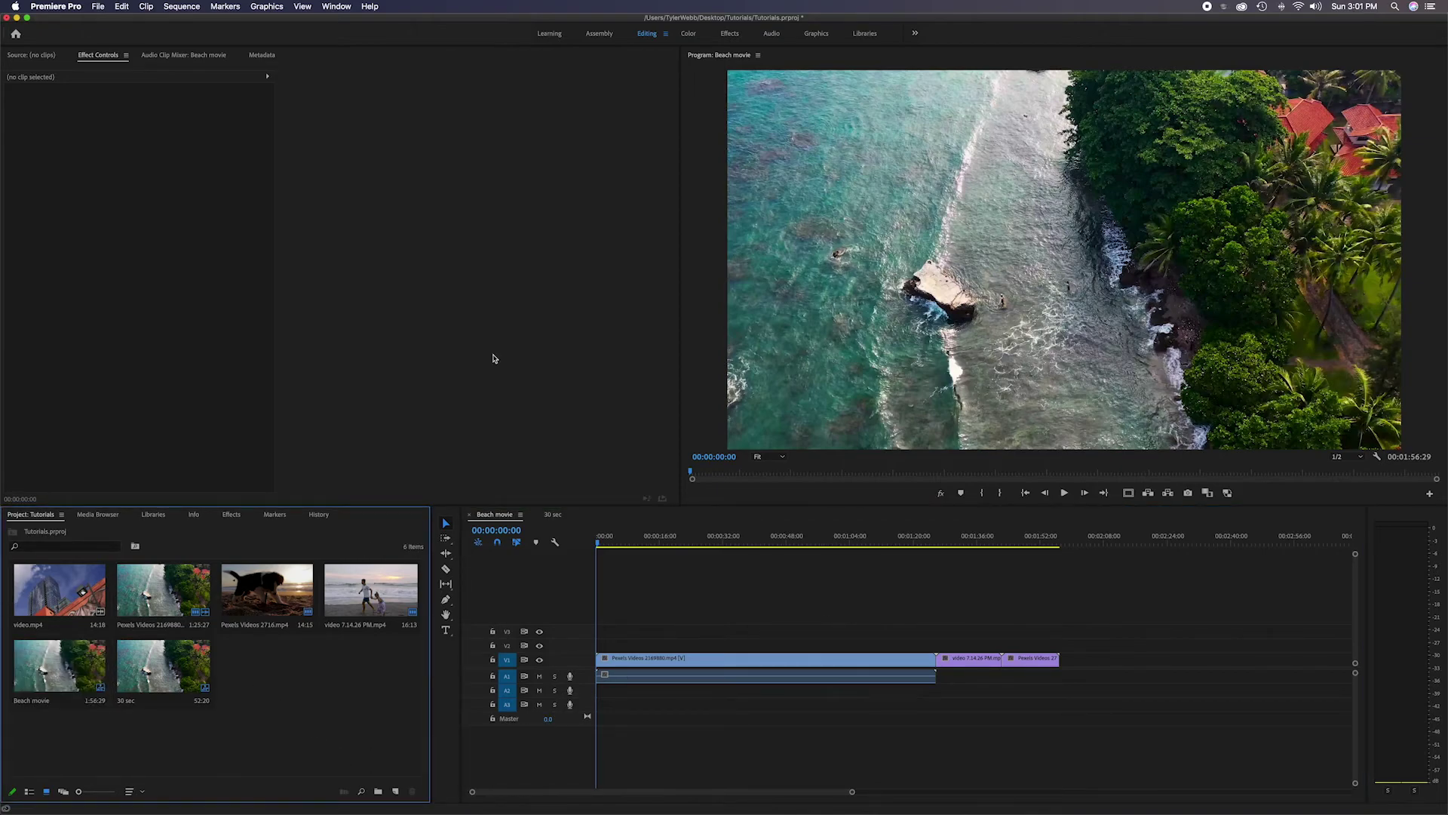